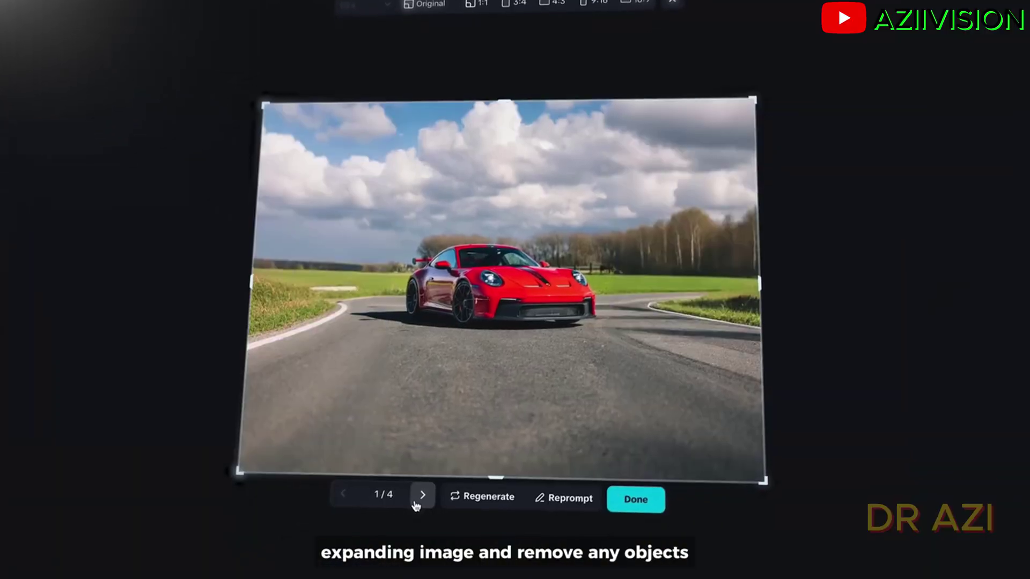
Advance two images forward through the expanded set of generated results.
click(422, 497)
click(422, 496)
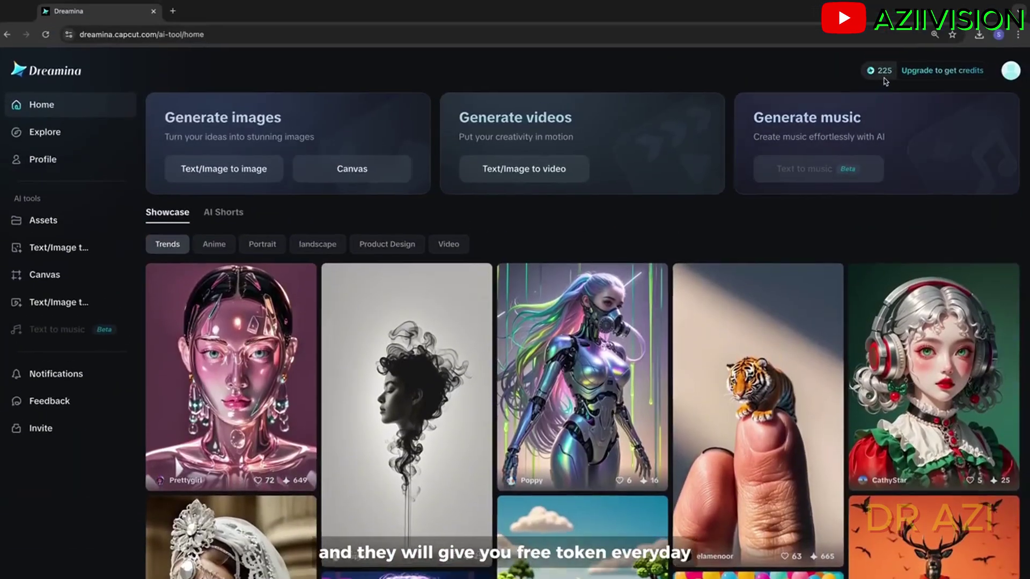
Check the daily free credit balance in the Dreamina home page header.
mouse_move(884, 77)
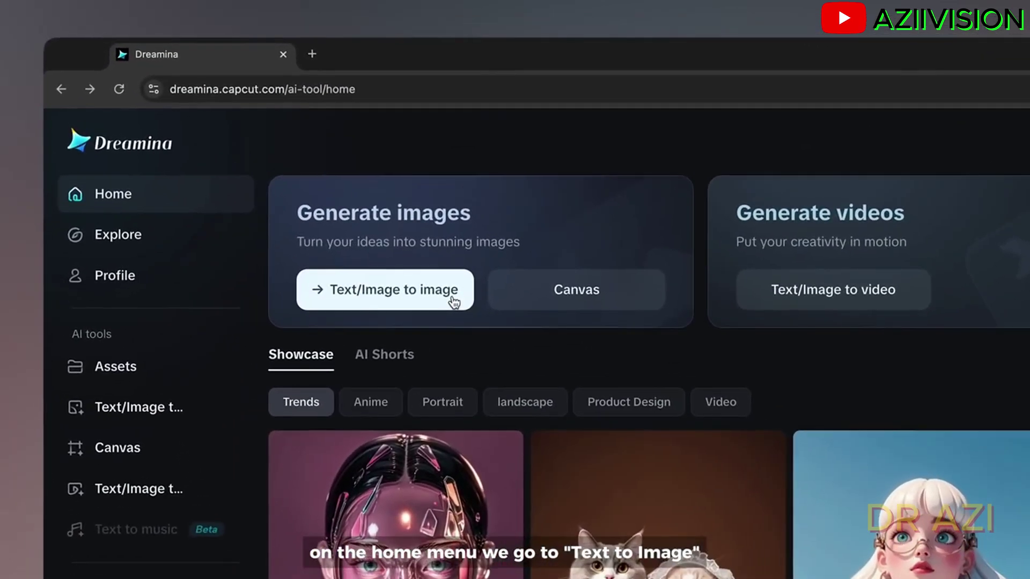
Attach the red-background portrait photo to the image generator as a Human face reference.
click(453, 302)
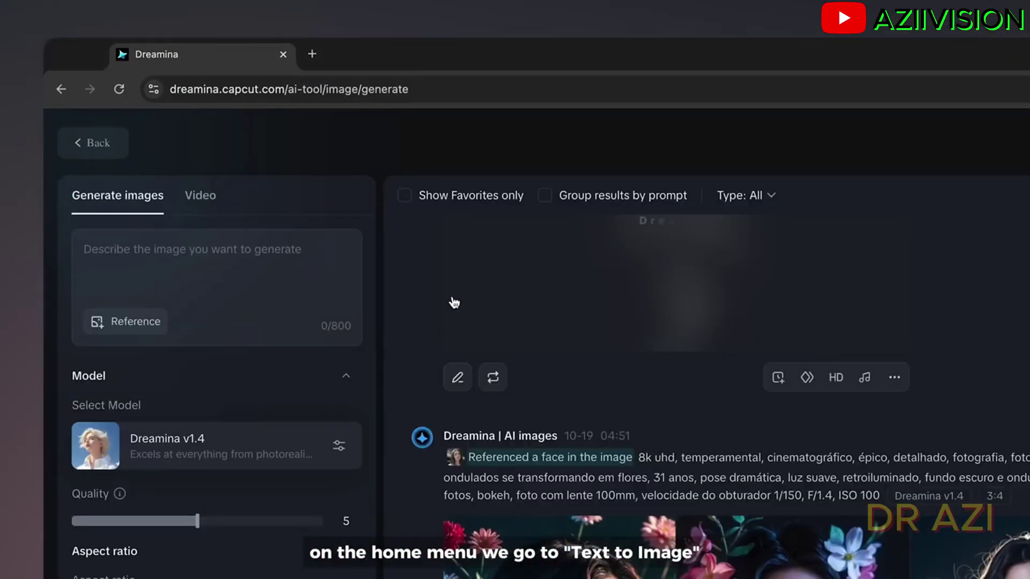
click(161, 329)
click(621, 322)
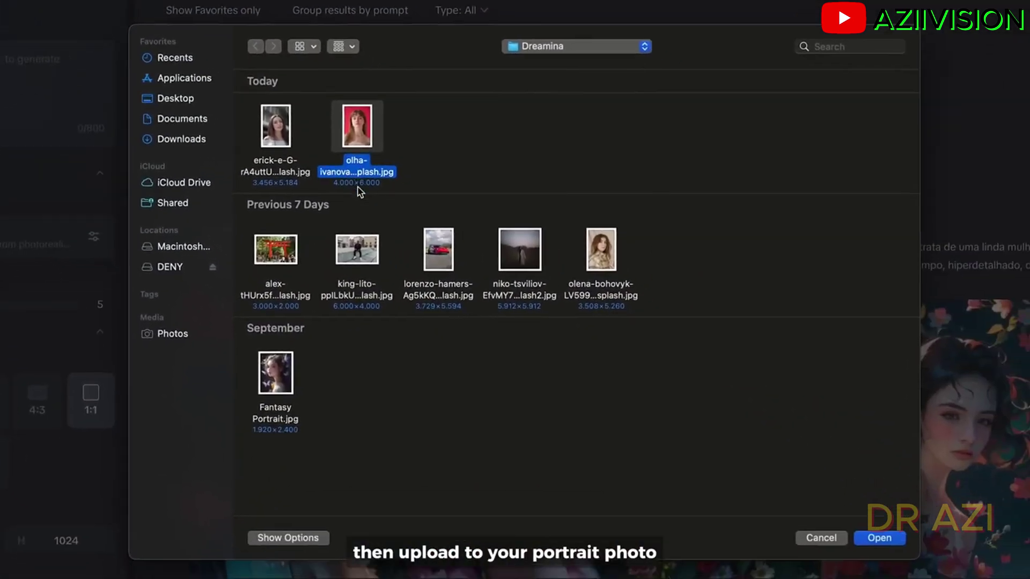
click(859, 528)
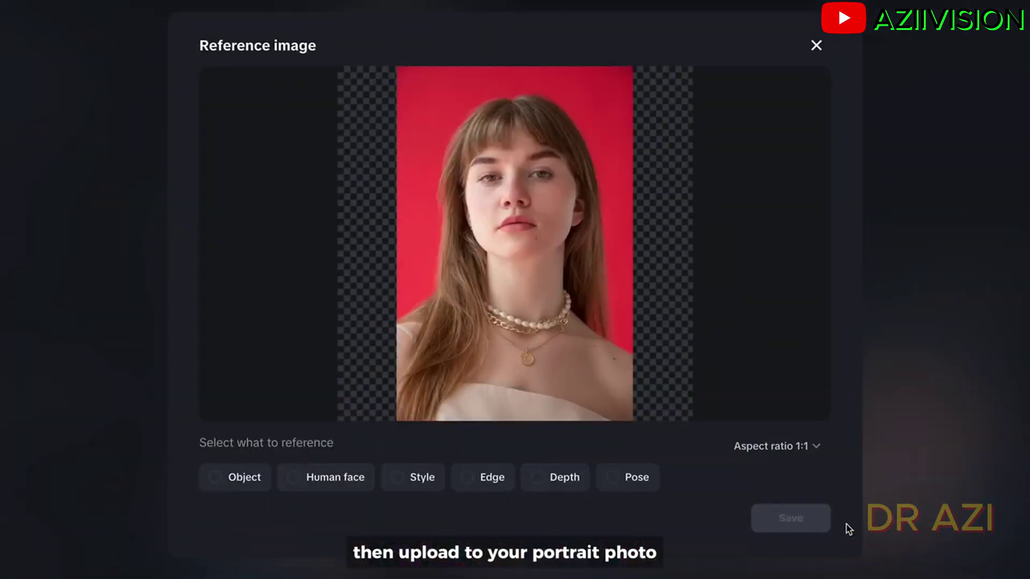
click(351, 493)
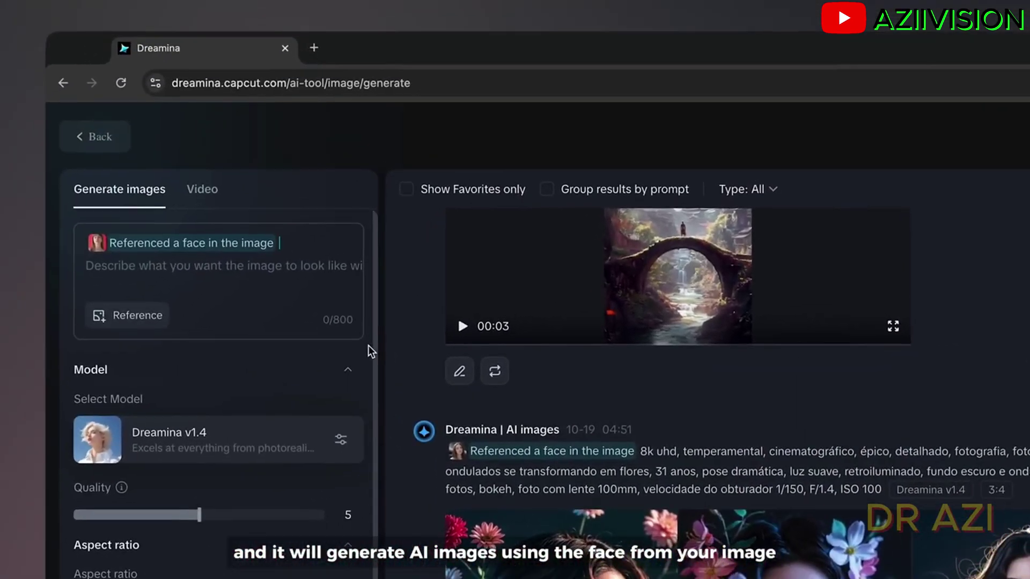
Enter the light-blue-haired close-up prompt, keeping Dreamina v1.4, with quality 9 and a 3:4 ratio.
text(A close-up portrait of a young woman, light blue hair, set against a deep blue background)
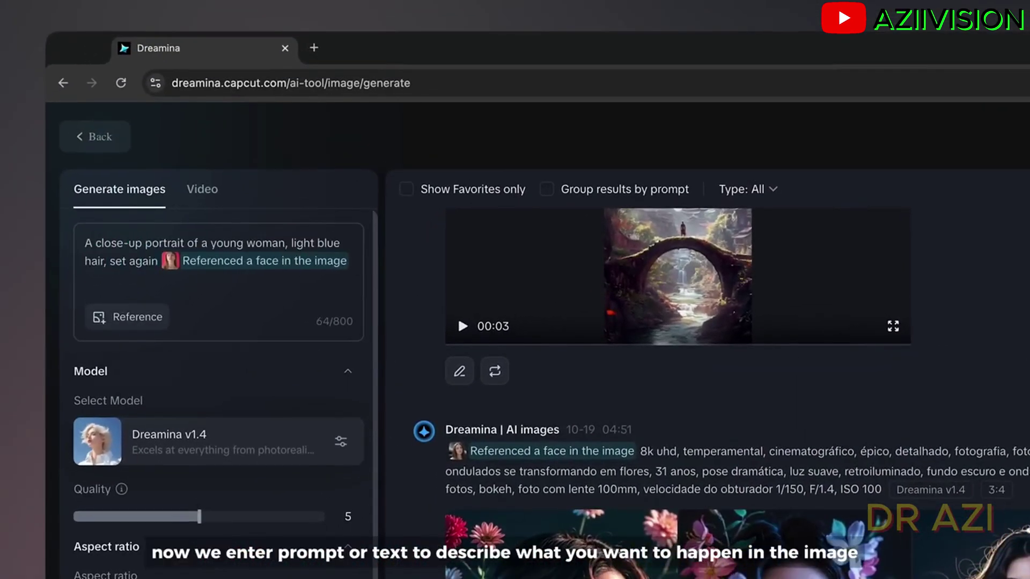
text(. She wears a silky, sleeveless blue top and delicate dangling ea)
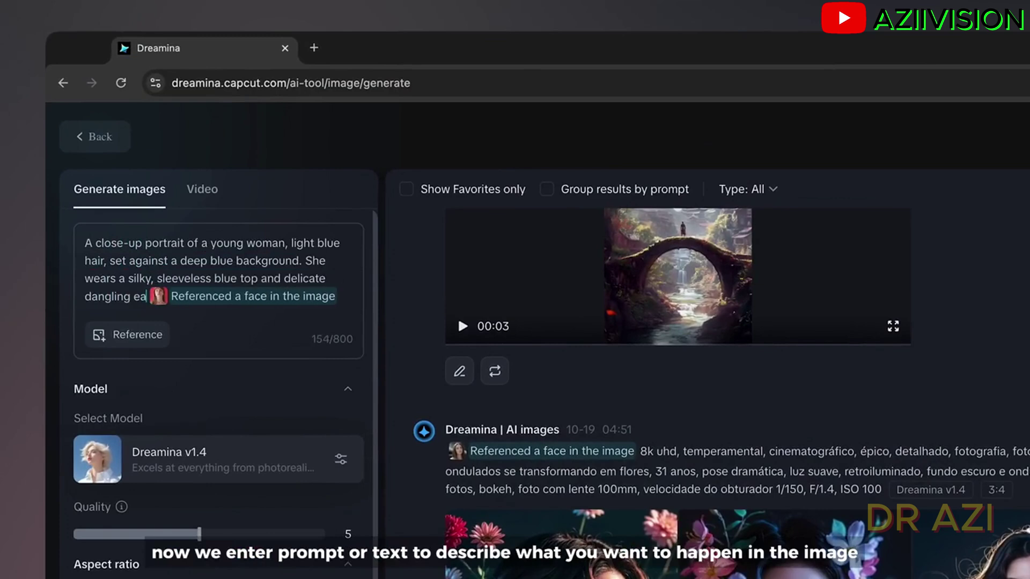
text(rrings. The lighting creates soft shadows on her face, accentuating her striking blue eyes and full lips. The overall tone is cool and ethereal, conveying a serene yet captivating atmosphere.)
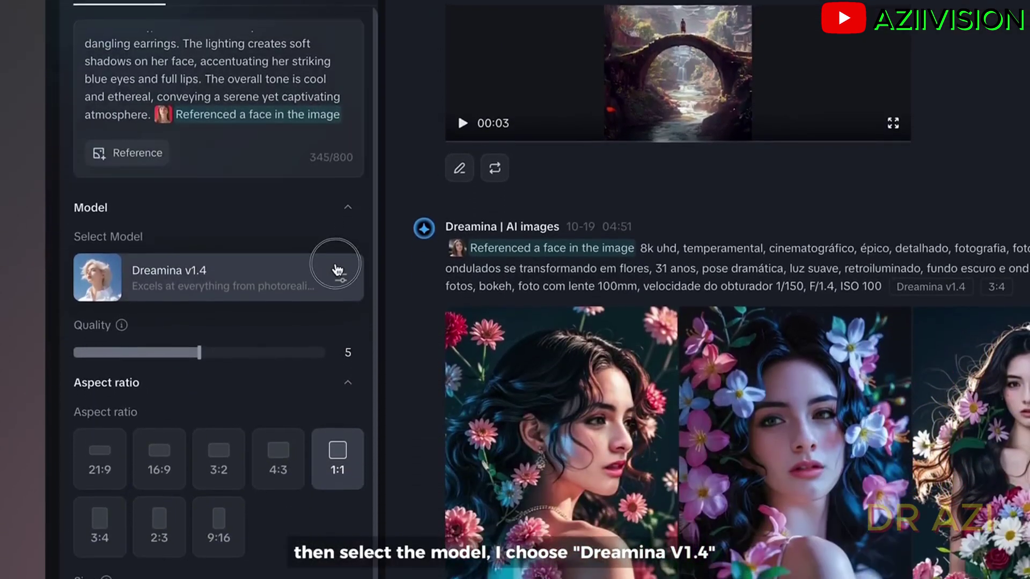
click(337, 269)
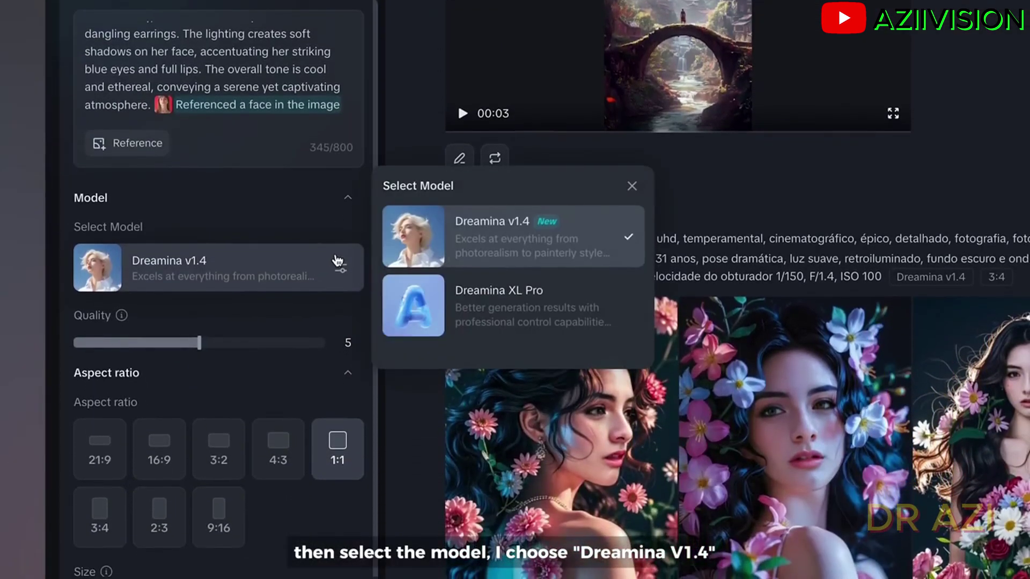
click(418, 250)
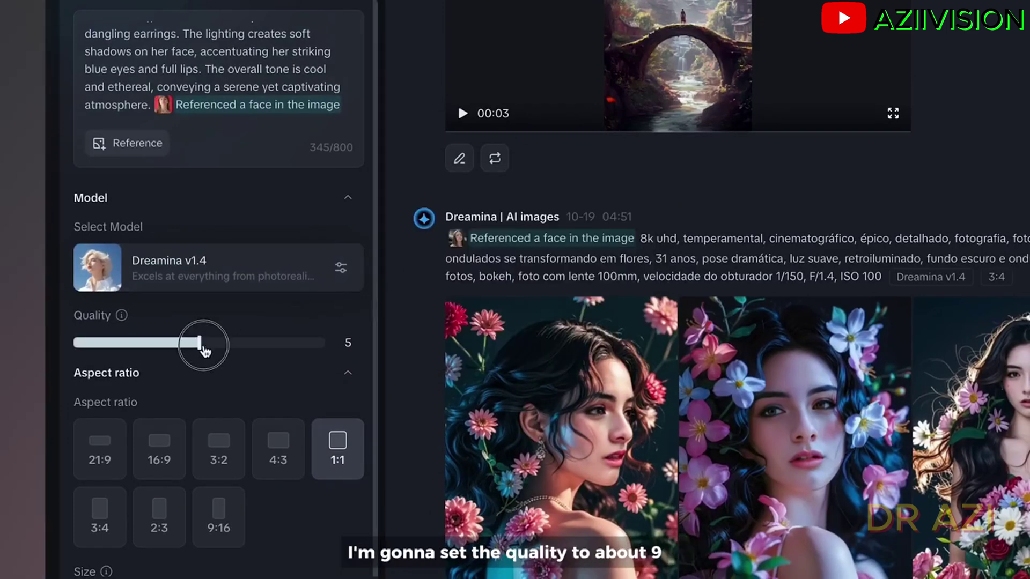
drag(290, 349, 295, 351)
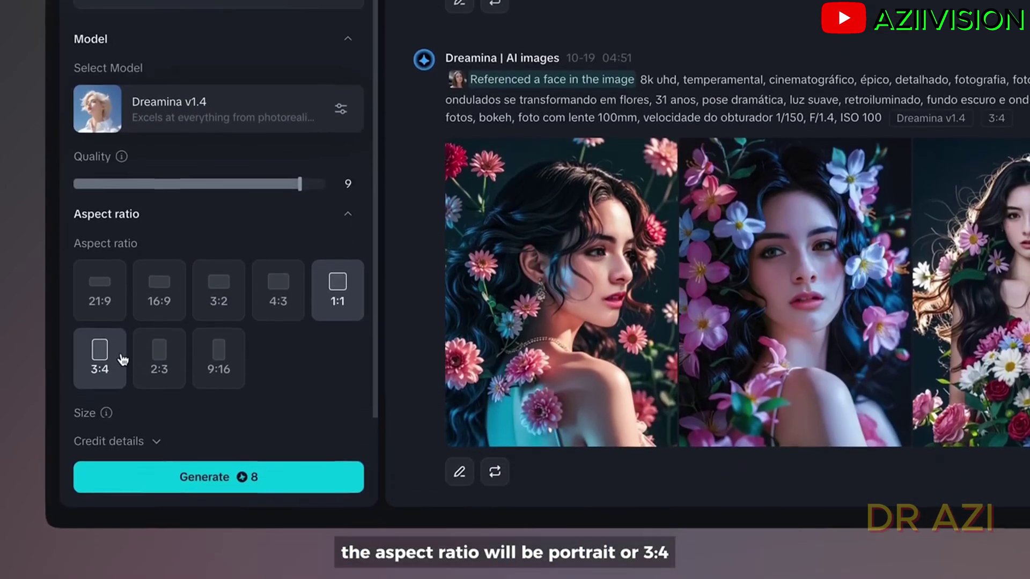
click(122, 360)
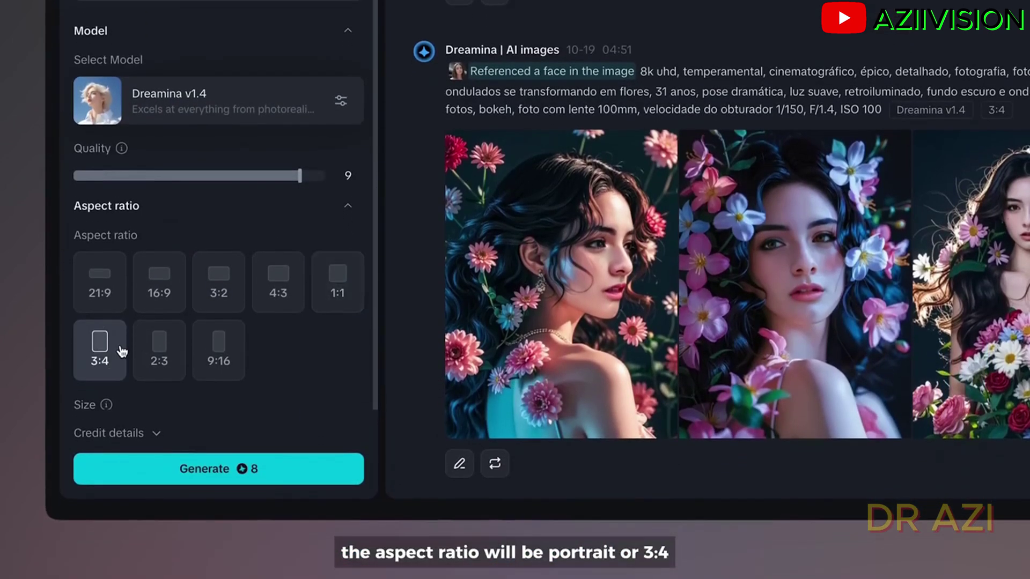
scroll(156, 389, down, 2)
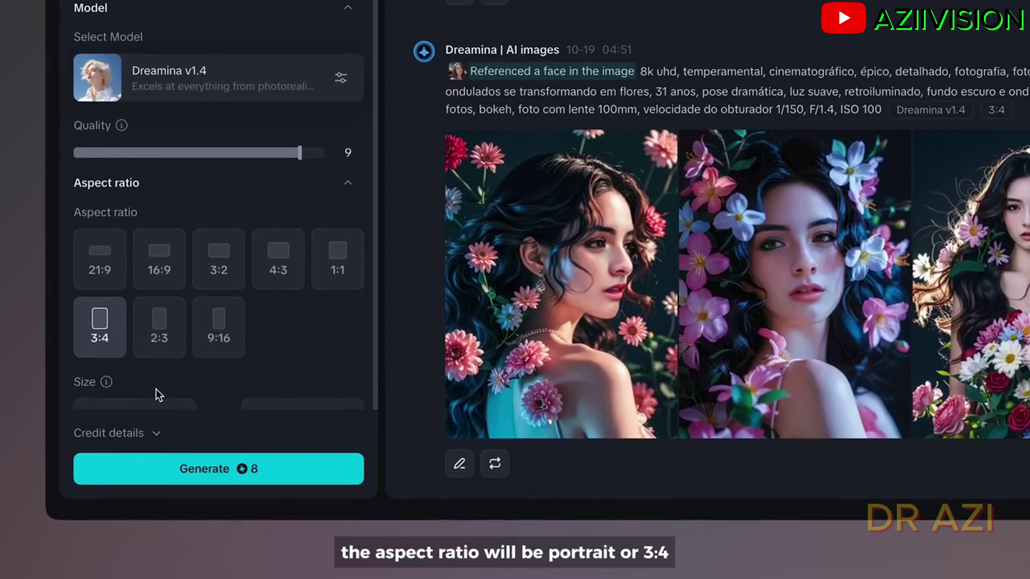
Generate two batches of blue-haired portraits and view the fourth image of the latest batch.
click(242, 470)
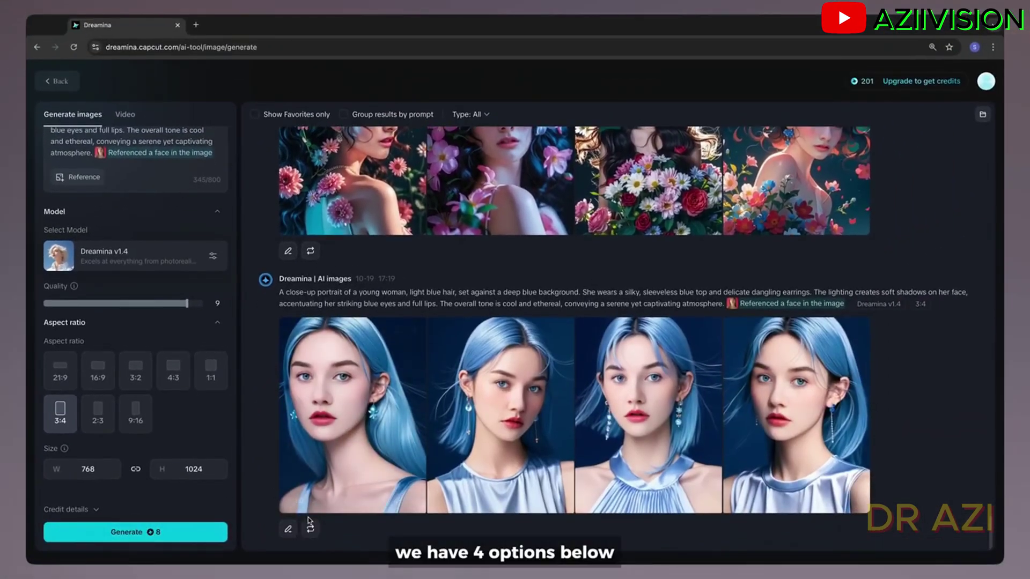
click(310, 529)
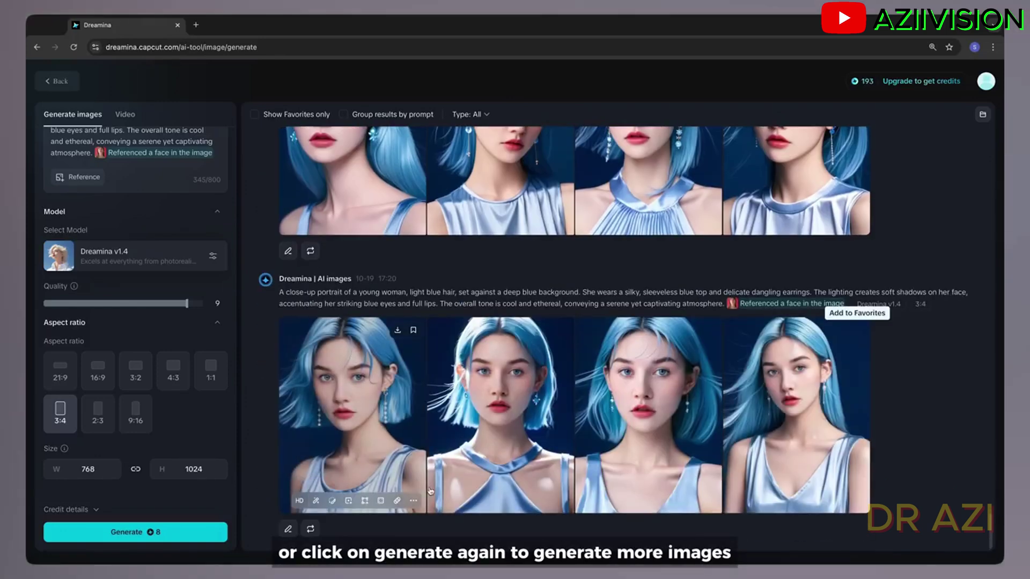
click(813, 439)
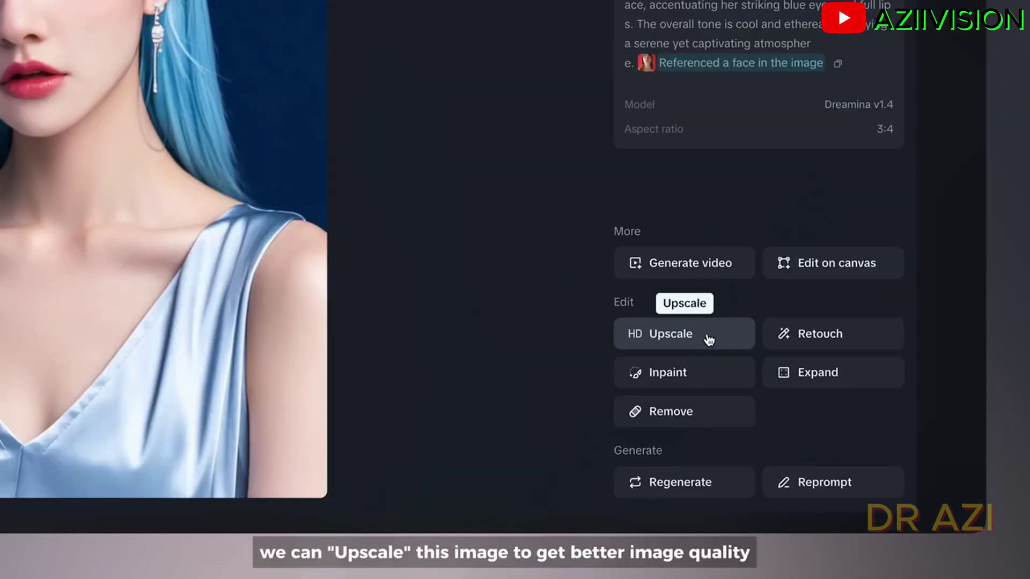
HD-upscale the selected blue-haired portrait and view the upscaled result full-size.
click(707, 339)
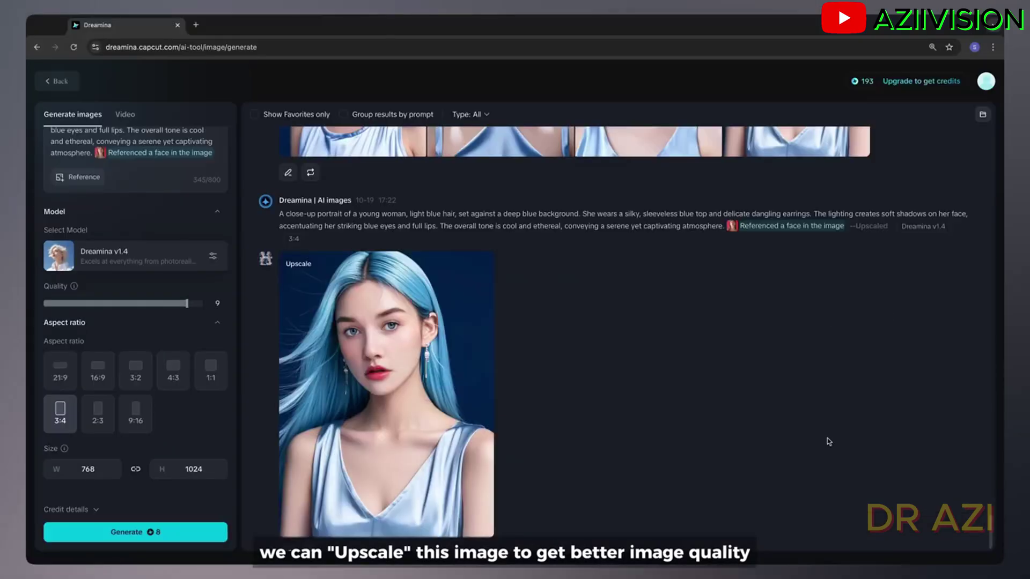
click(458, 389)
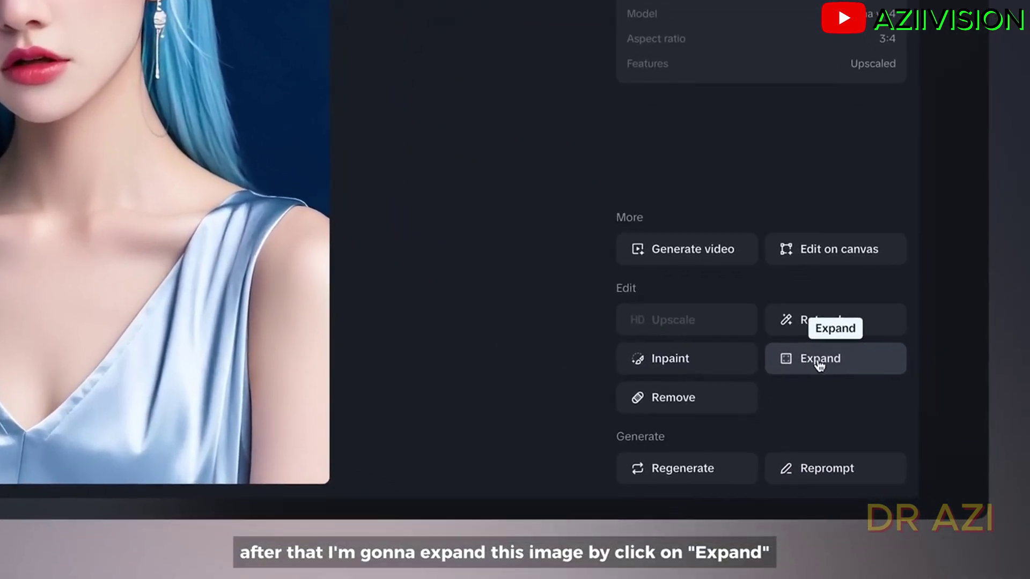
Expand the upscaled portrait at 2x with an empty prompt to get four seated variations.
click(817, 358)
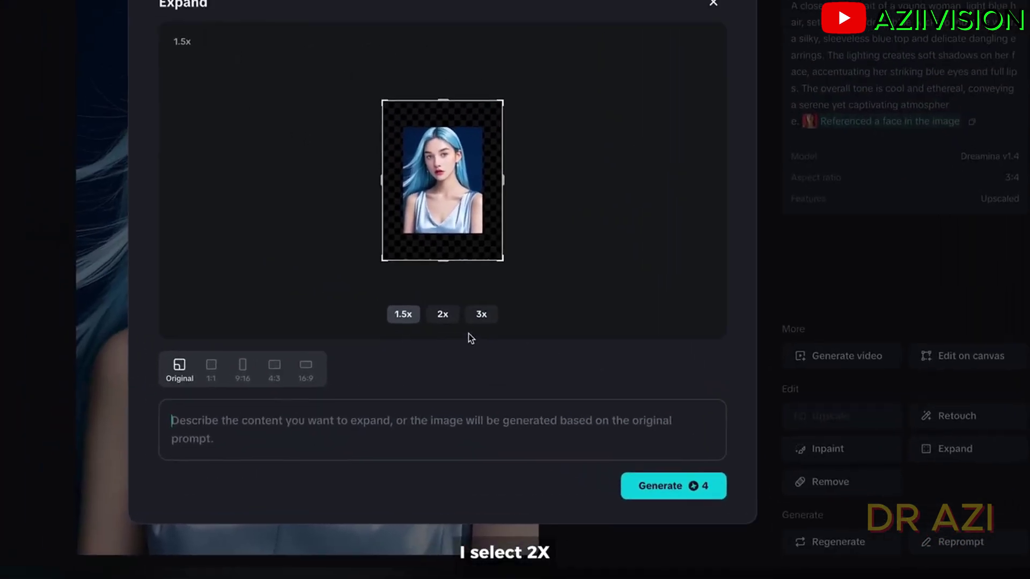
click(443, 315)
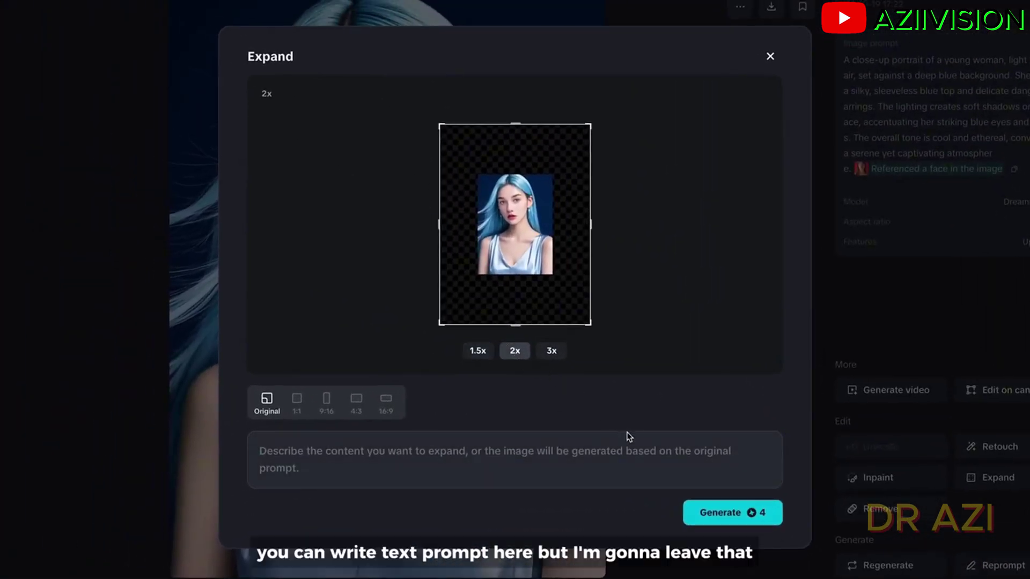
click(706, 511)
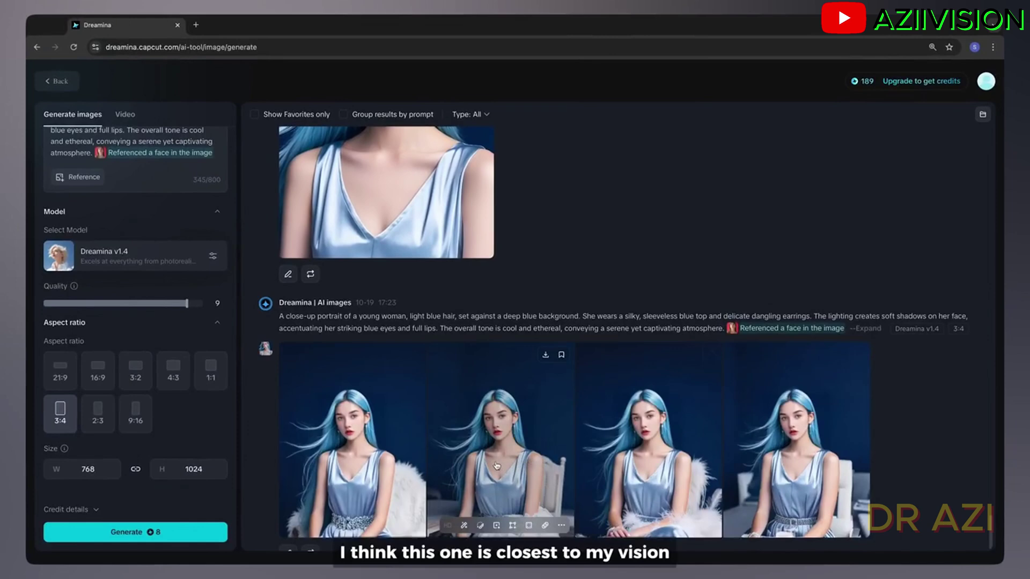
View the first 2x-expanded seated portrait full size.
click(396, 463)
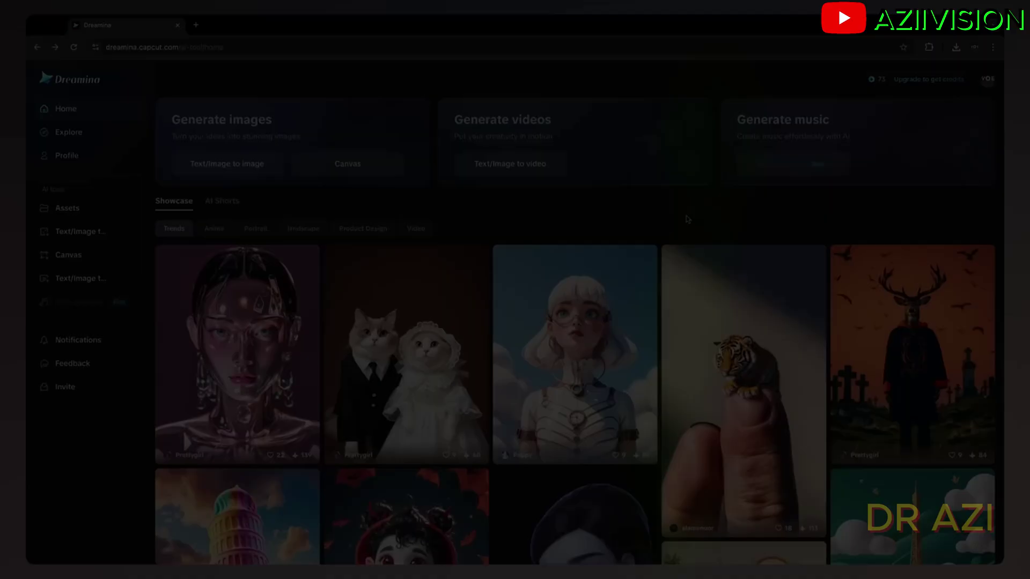
scroll(687, 219, down, 15)
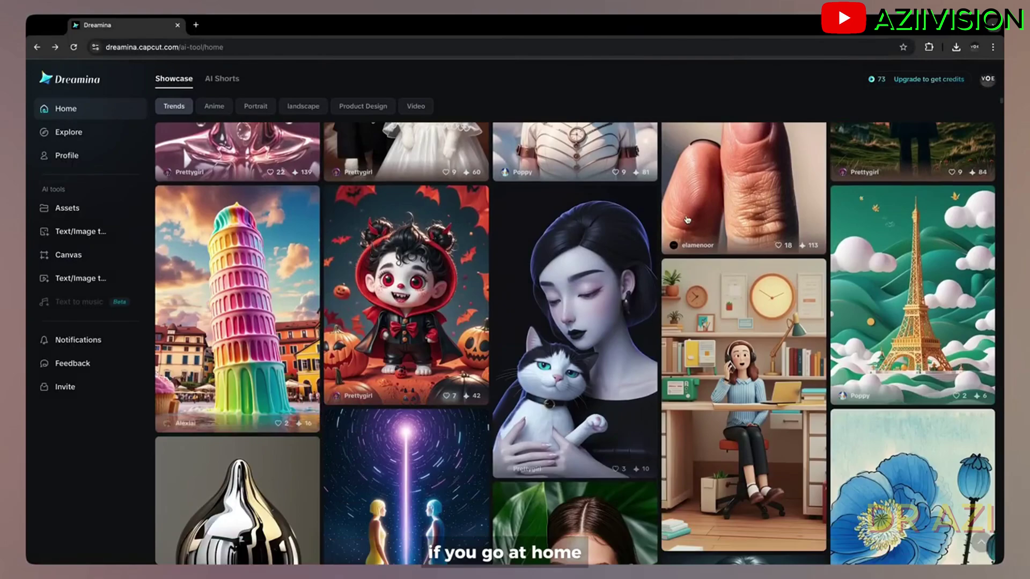
scroll(687, 219, down, 15)
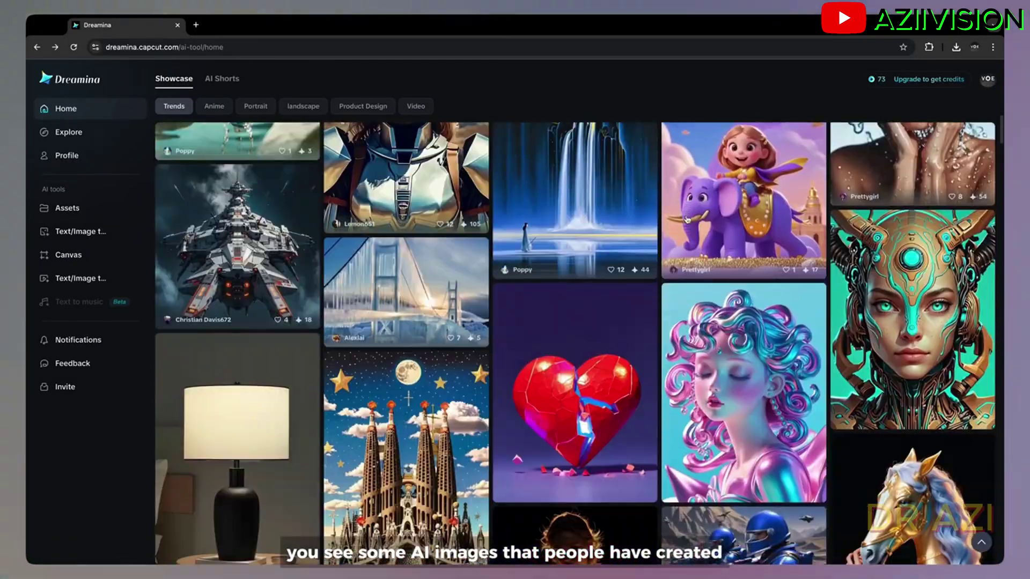
scroll(687, 219, down, 15)
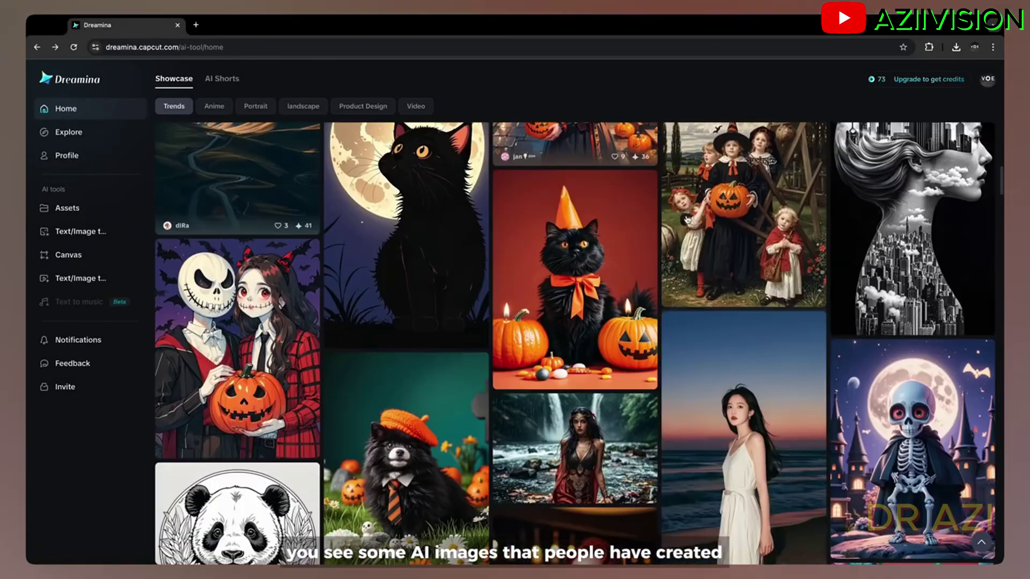
scroll(687, 219, down, 15)
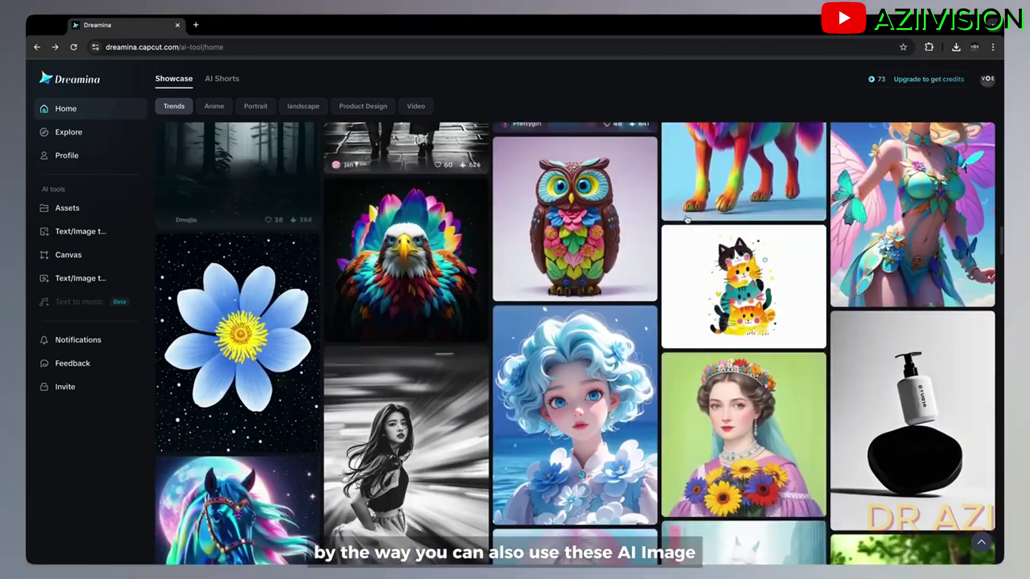
scroll(687, 218, down, 15)
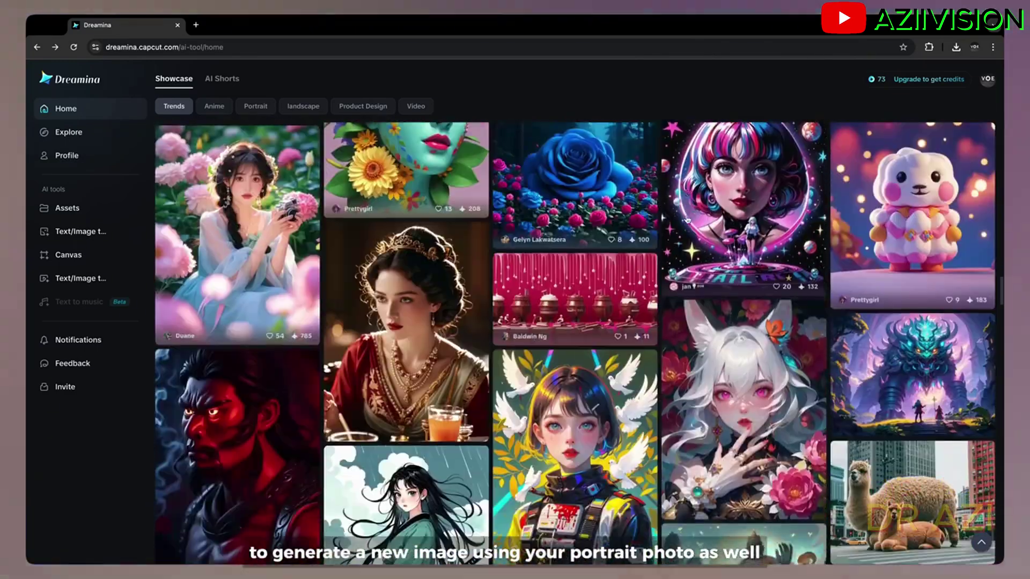
scroll(687, 219, down, 15)
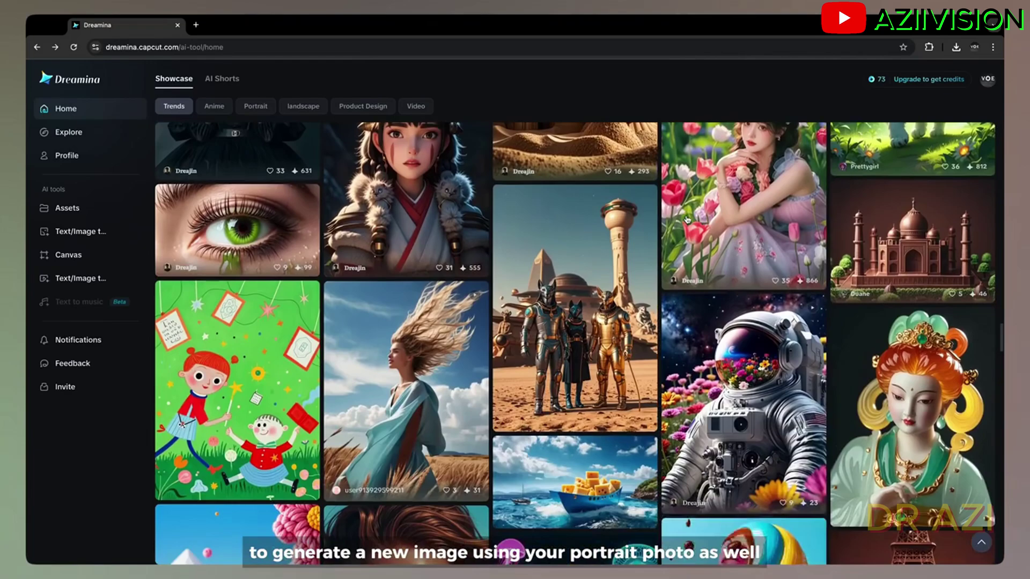
scroll(685, 219, down, 10)
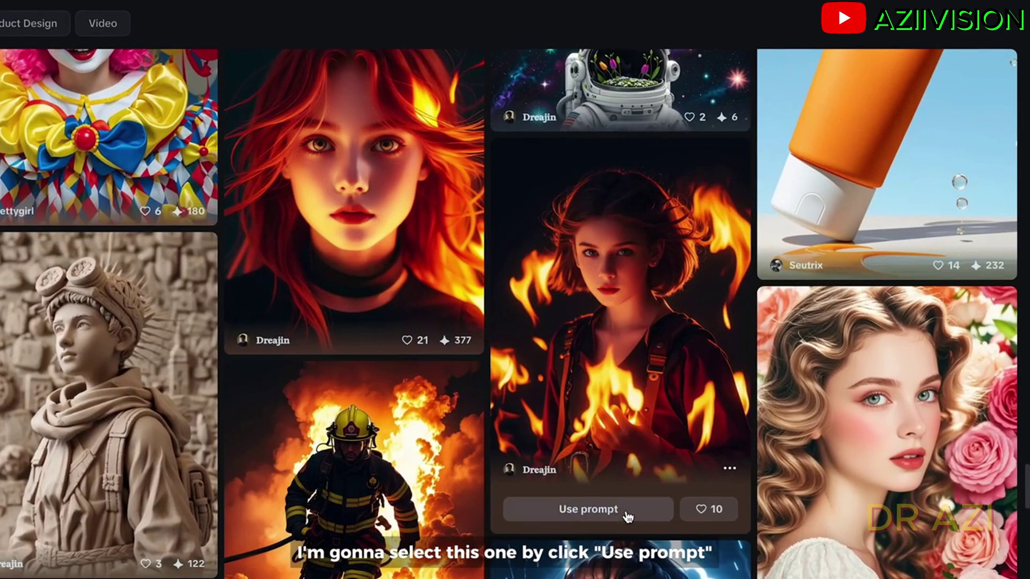
Reuse the fire-girl prompt with the woman's photo as a Human face reference and generate.
click(589, 509)
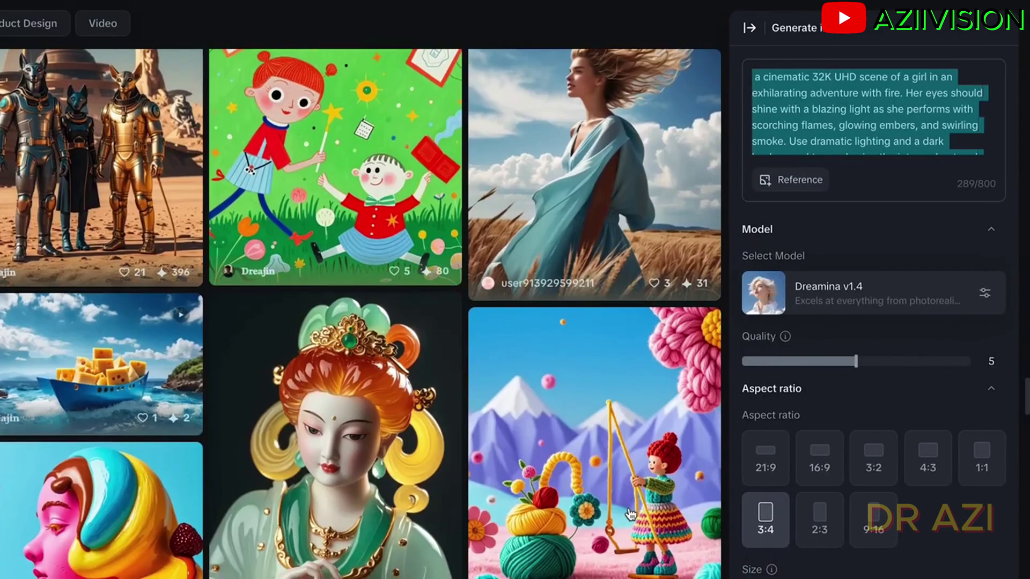
click(800, 192)
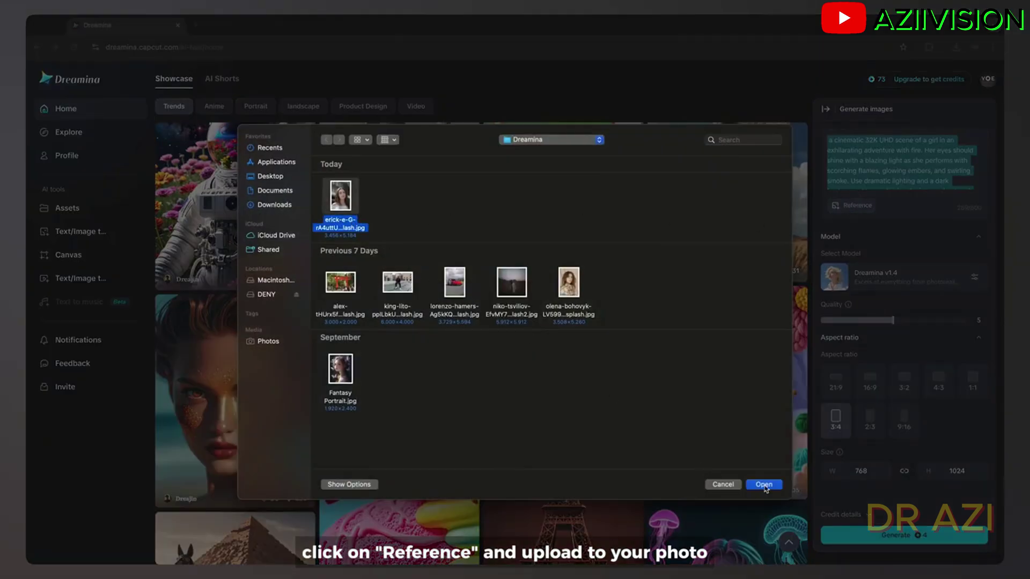
click(765, 486)
click(397, 450)
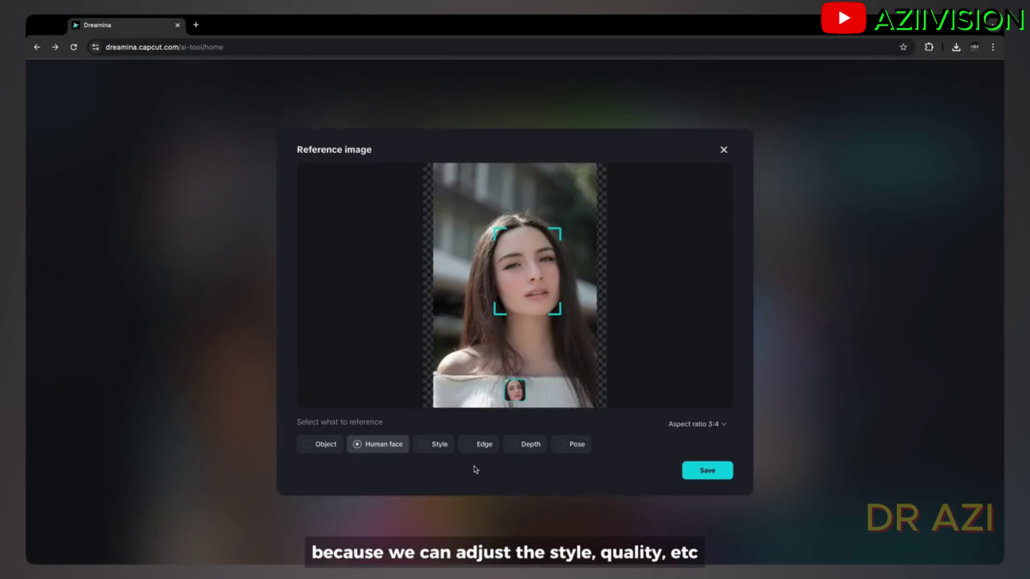
click(690, 473)
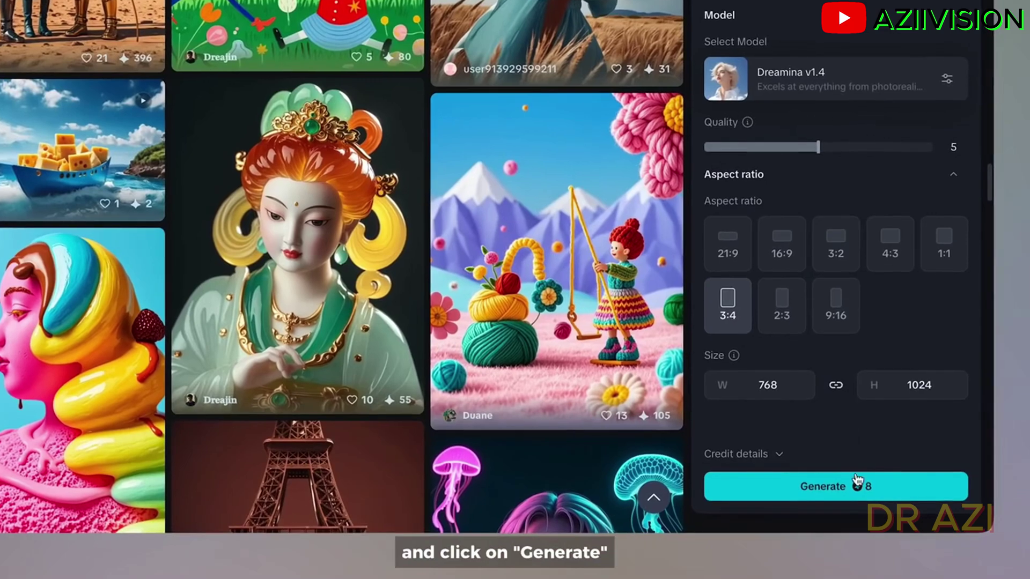
click(853, 486)
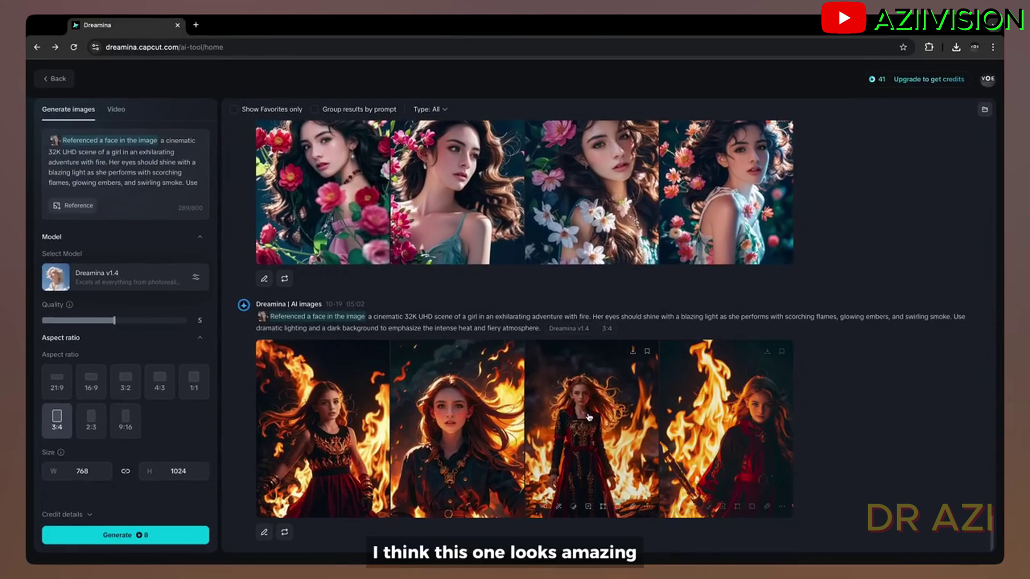
HD-upscale the second fire portrait and view the upscaled version full-size.
click(495, 408)
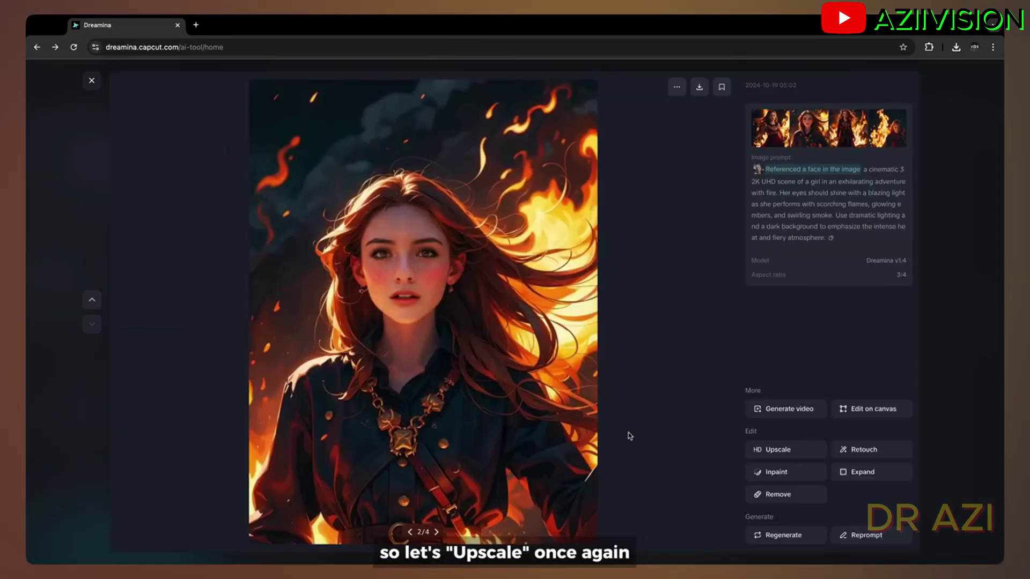
click(767, 453)
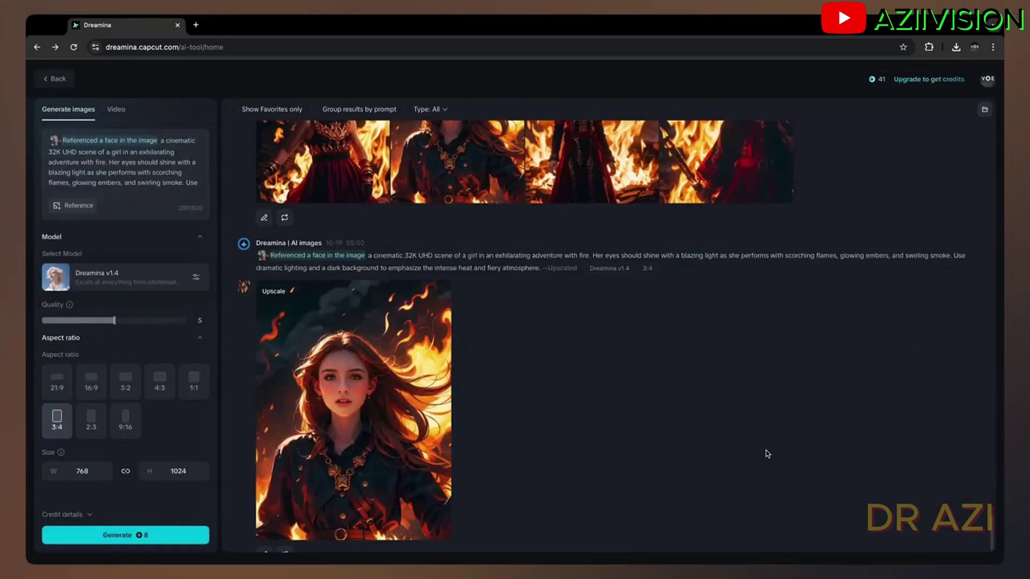
click(433, 380)
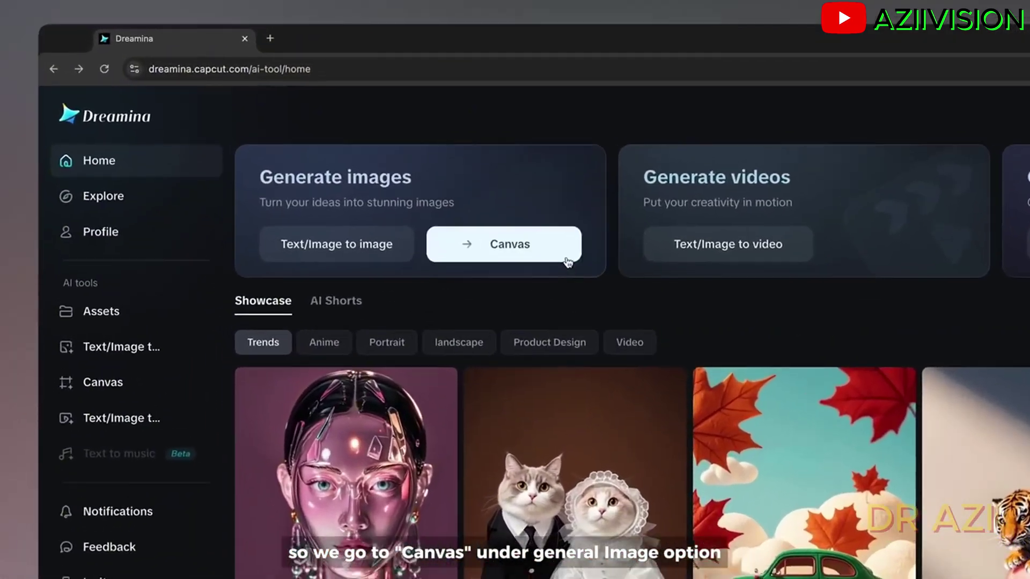
Create a new Canvas and resize it to a 2:3 ratio at 1352 × 2030.
click(346, 174)
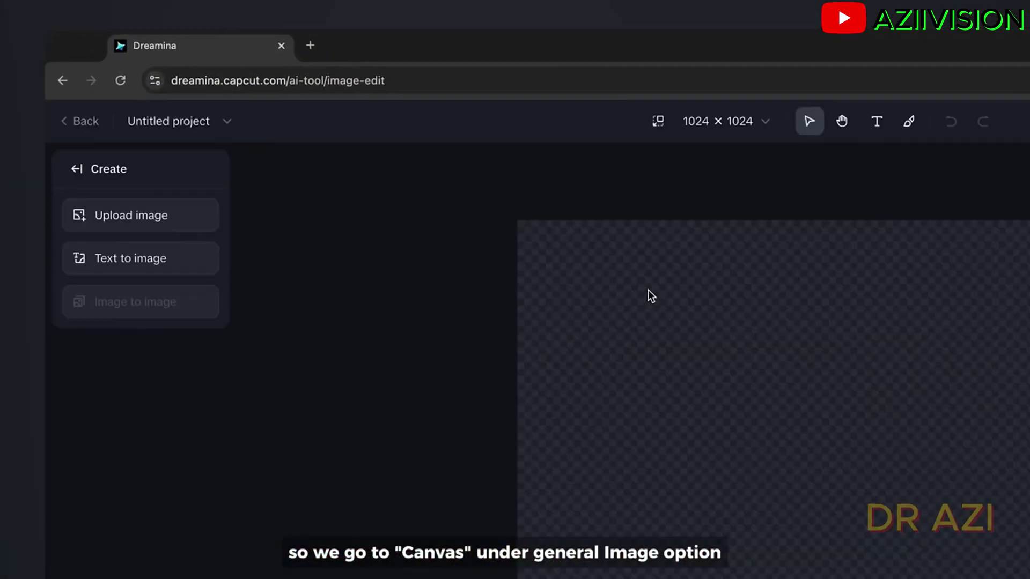
click(739, 128)
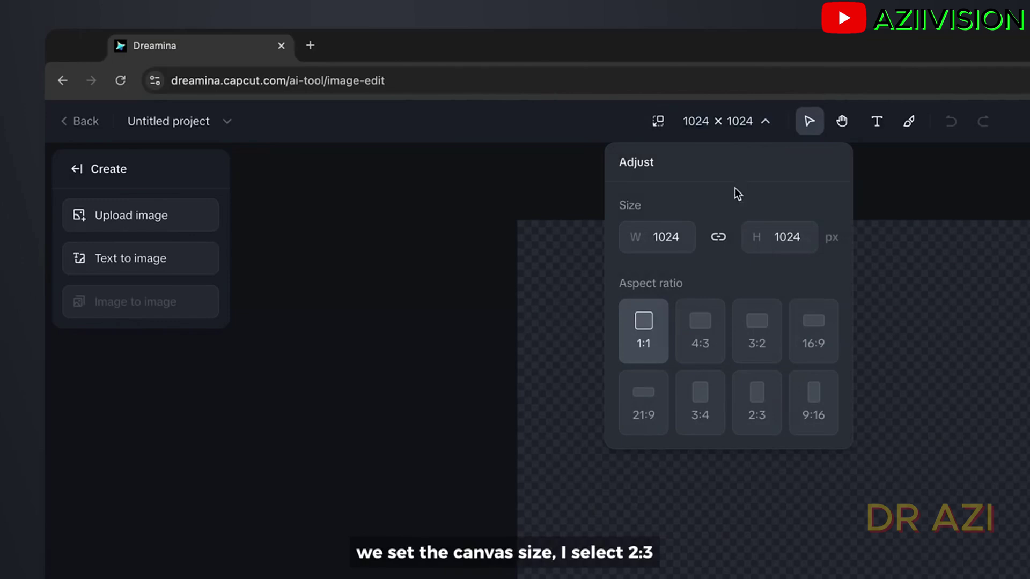
click(756, 392)
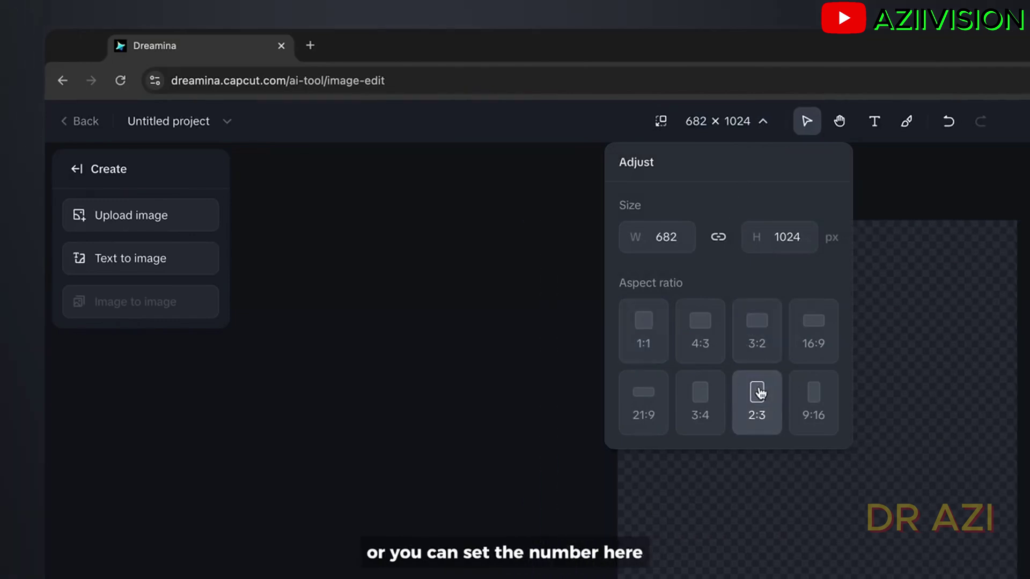
drag(782, 236, 774, 237)
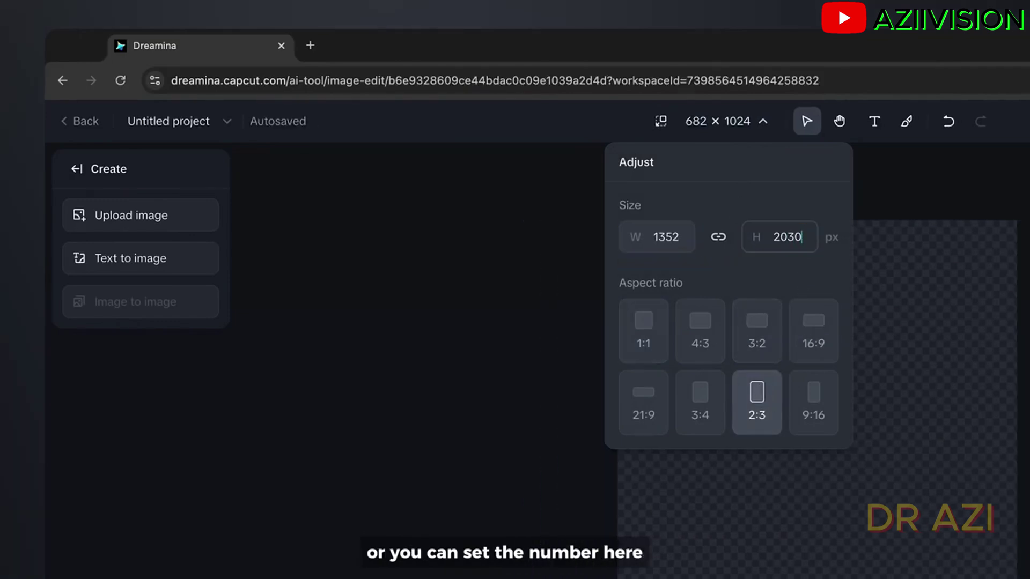
click(913, 272)
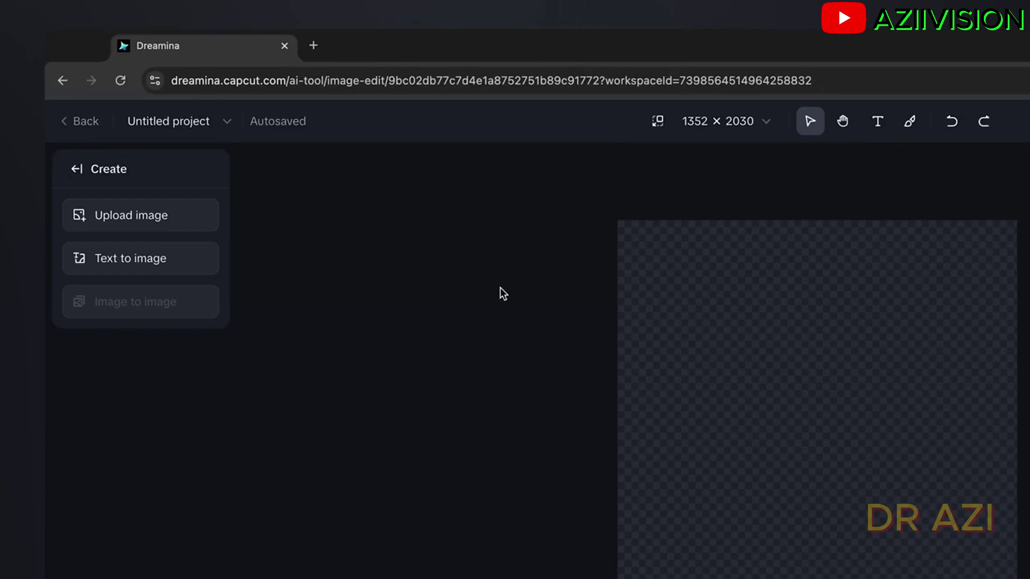
Upload the woman's photo to the canvas and start an image-to-image generation from it.
click(210, 210)
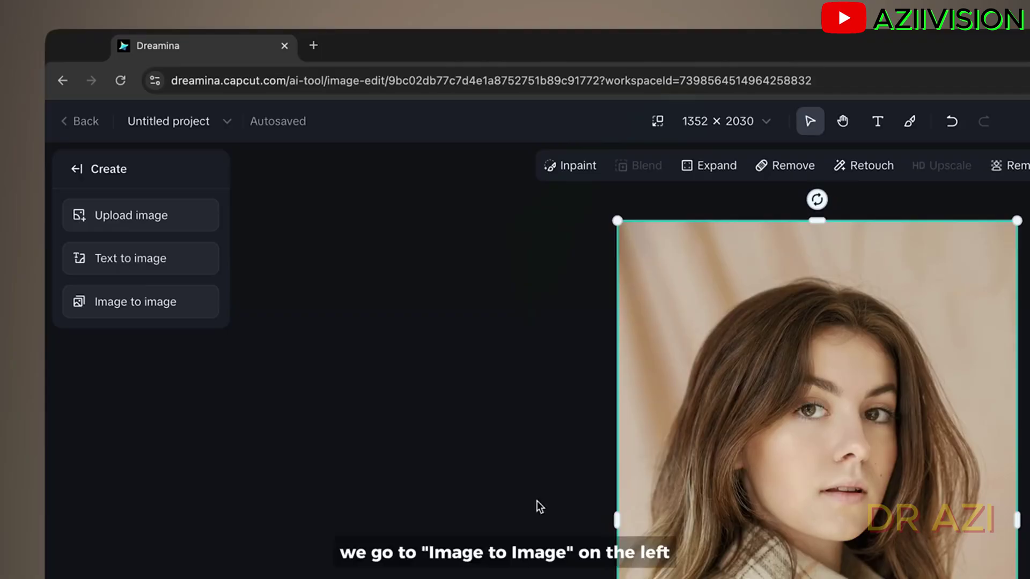
click(197, 310)
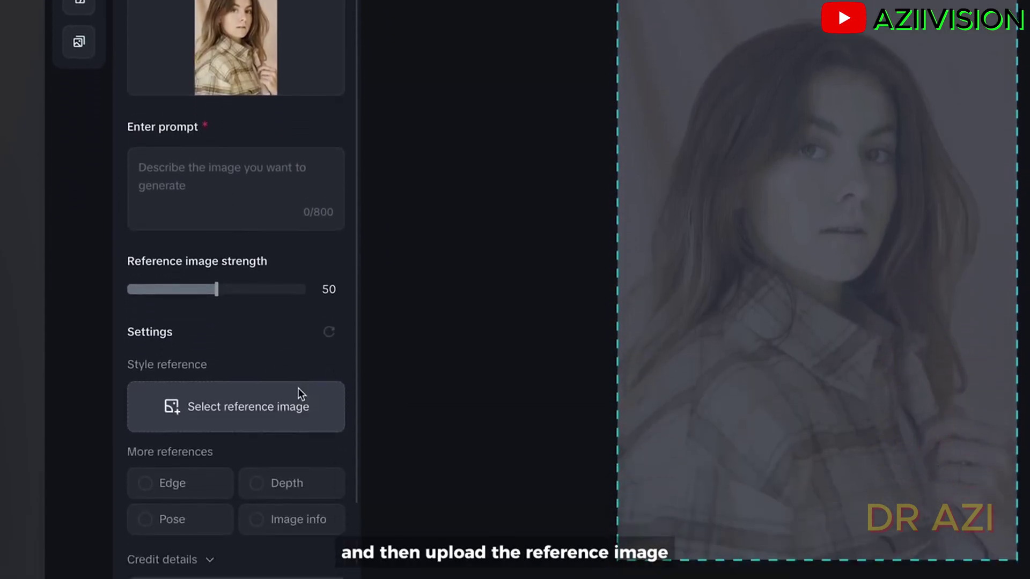
click(302, 355)
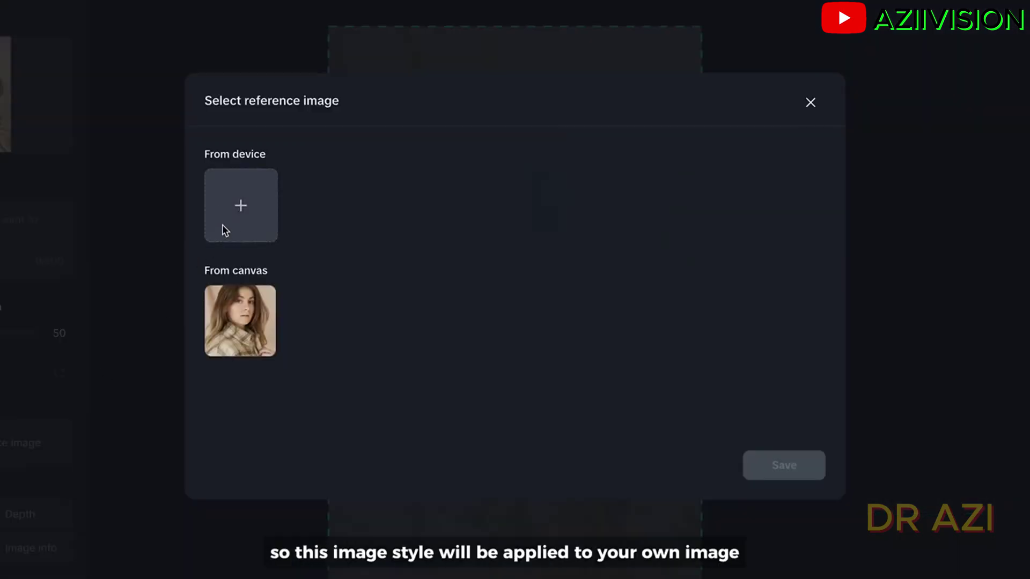
Upload Fantasy Portrait.jpg from the device and save it as the style reference.
click(223, 227)
click(437, 106)
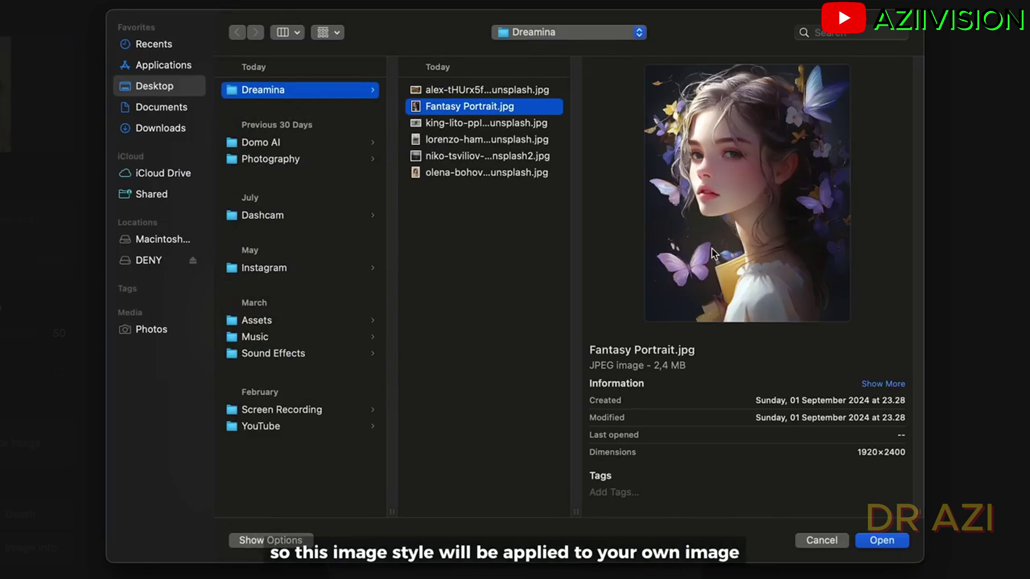
click(882, 541)
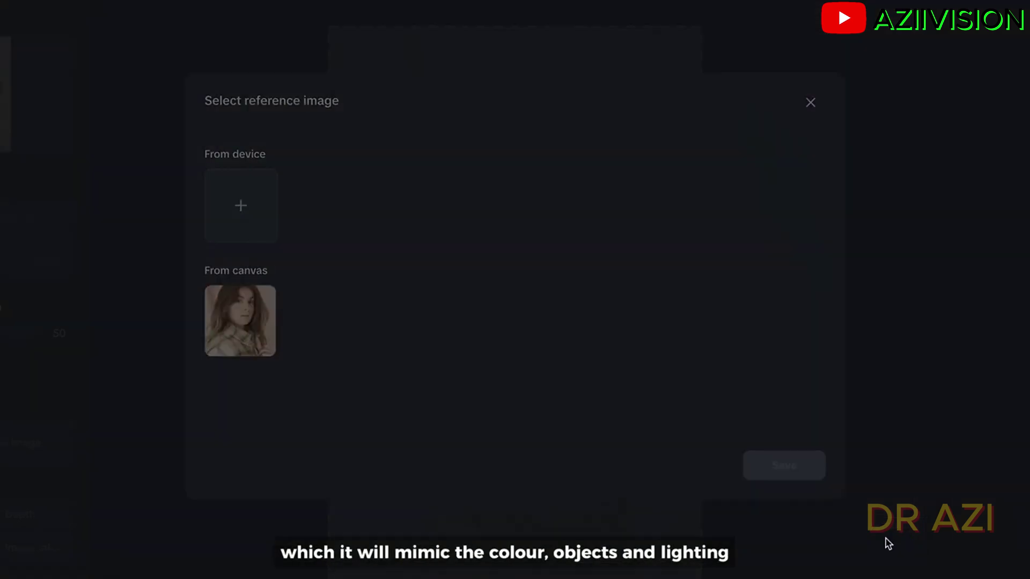
click(343, 185)
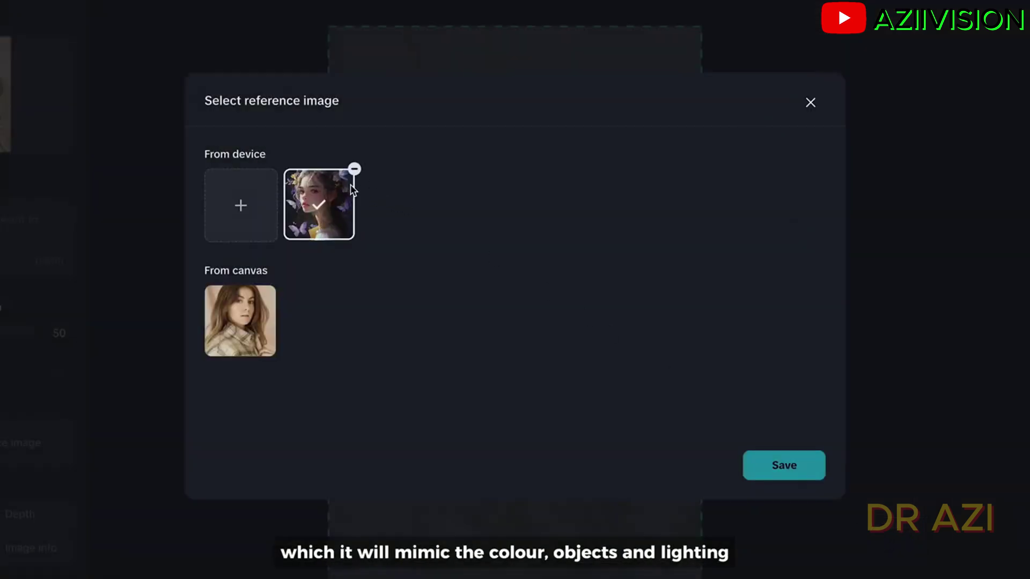
click(746, 467)
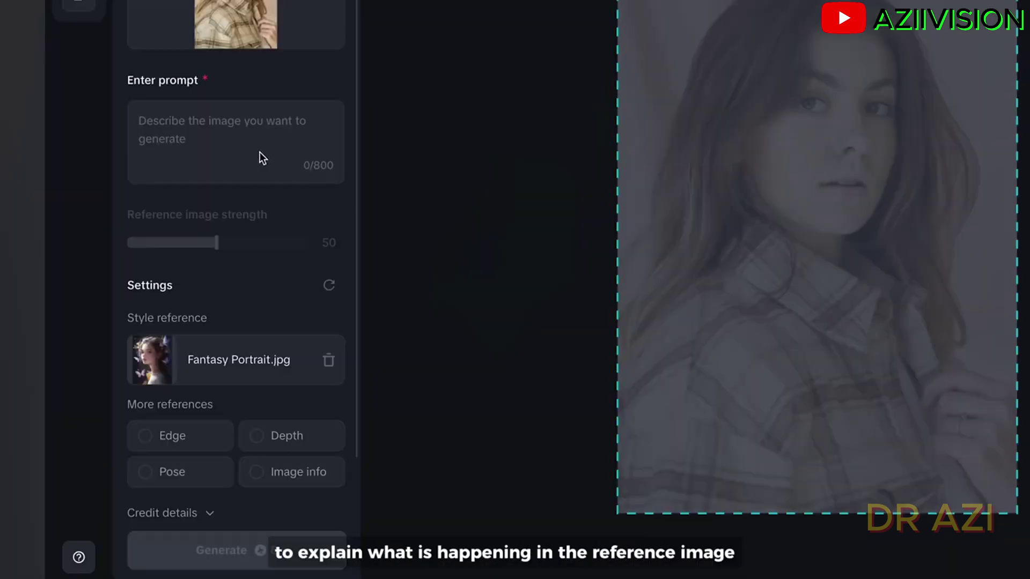
Generate 'woman surrounded by butterfly, dark background' with Depth reference and style intensity 90.
click(1, 247)
text(woman surrounded)
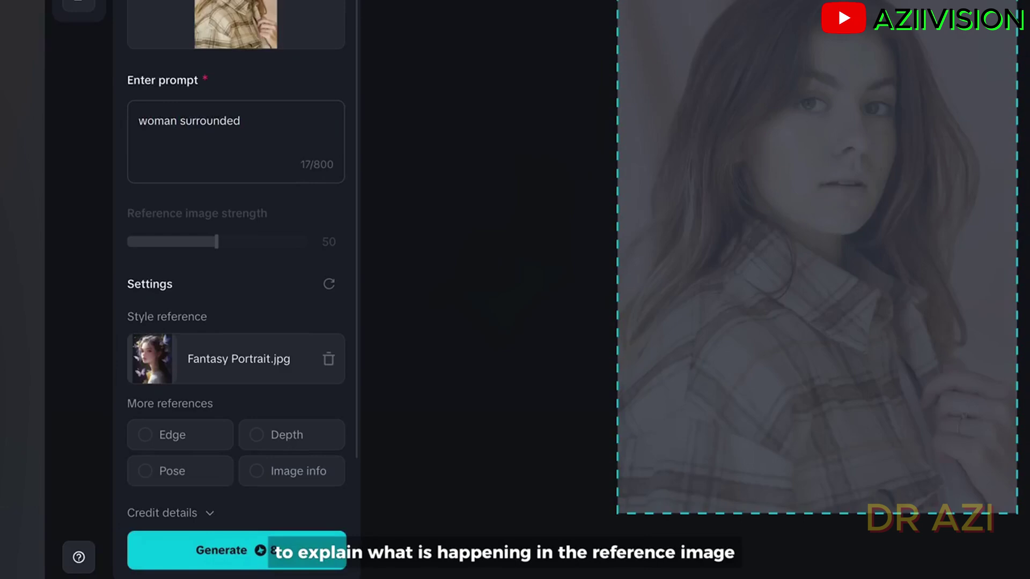
text( by butterfly, dark background)
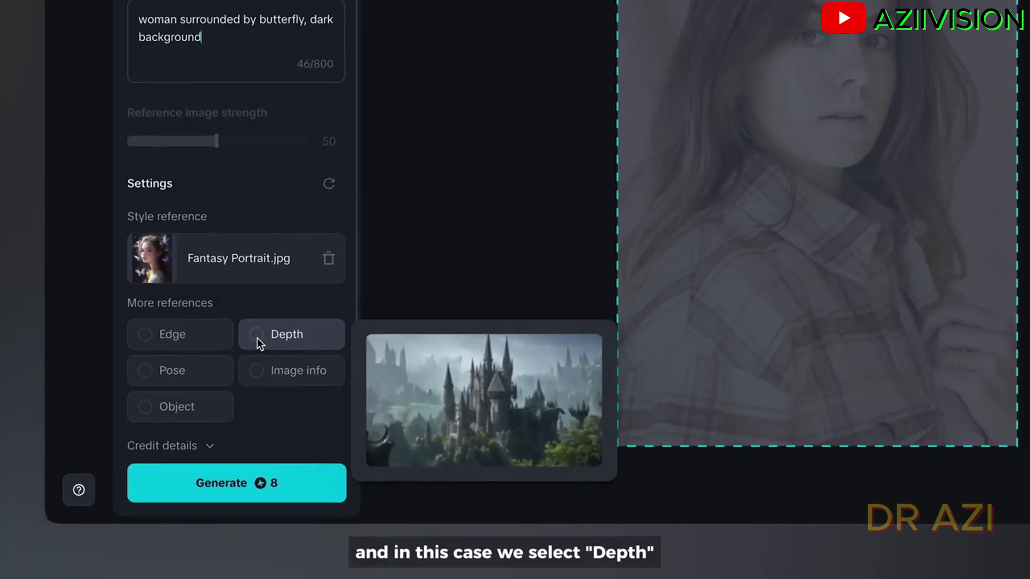
click(256, 338)
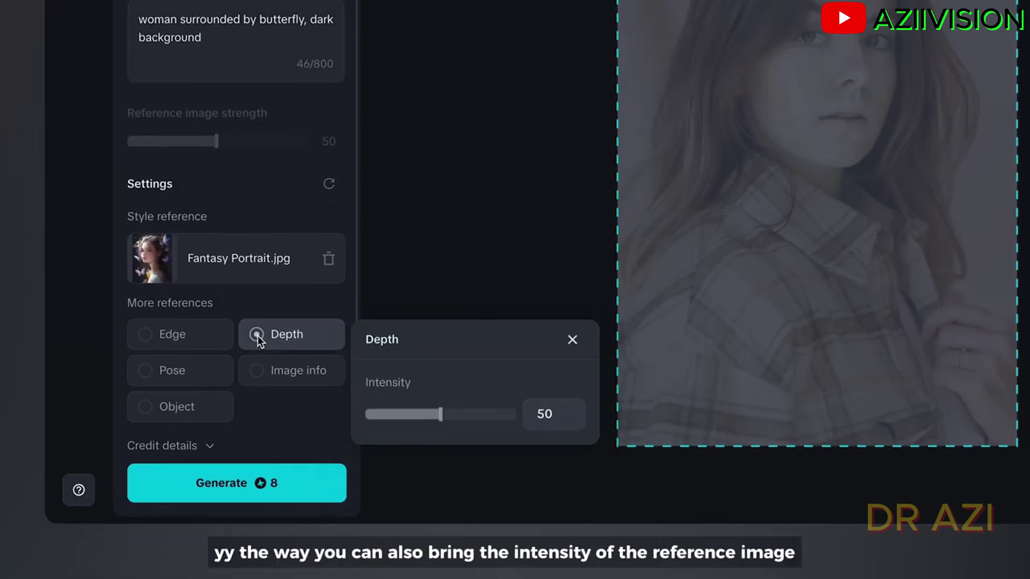
click(277, 269)
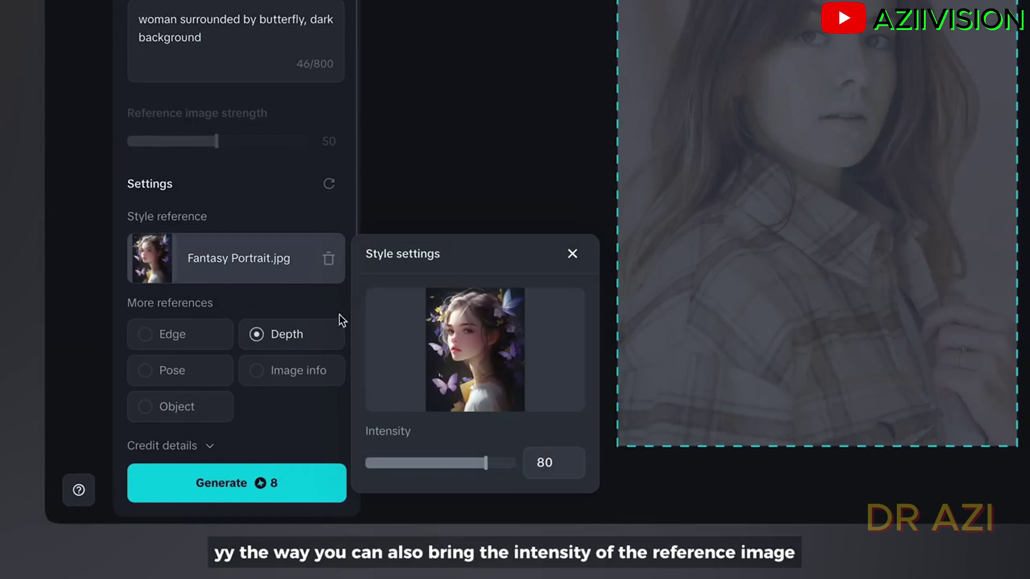
drag(491, 468, 497, 475)
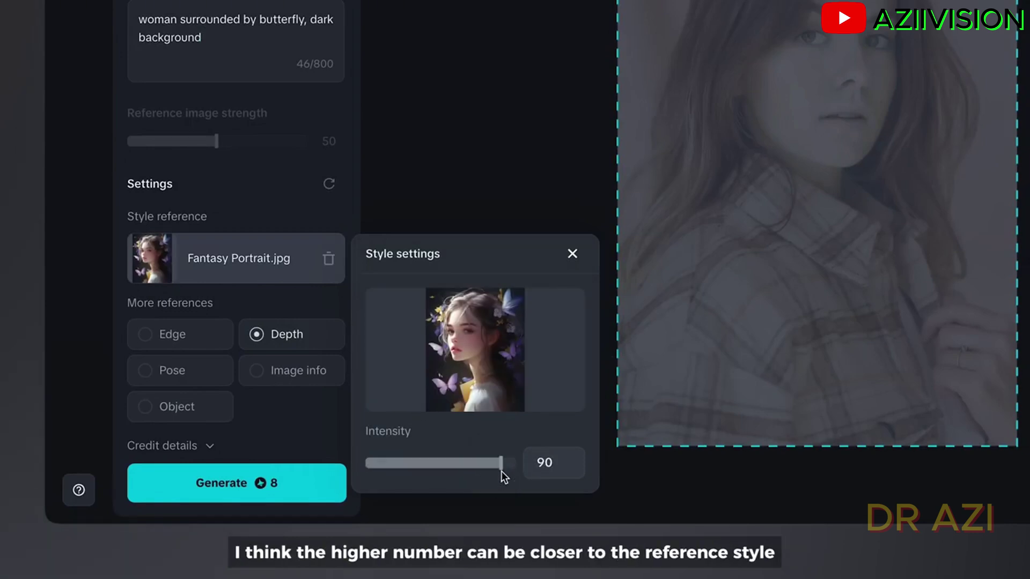
click(301, 481)
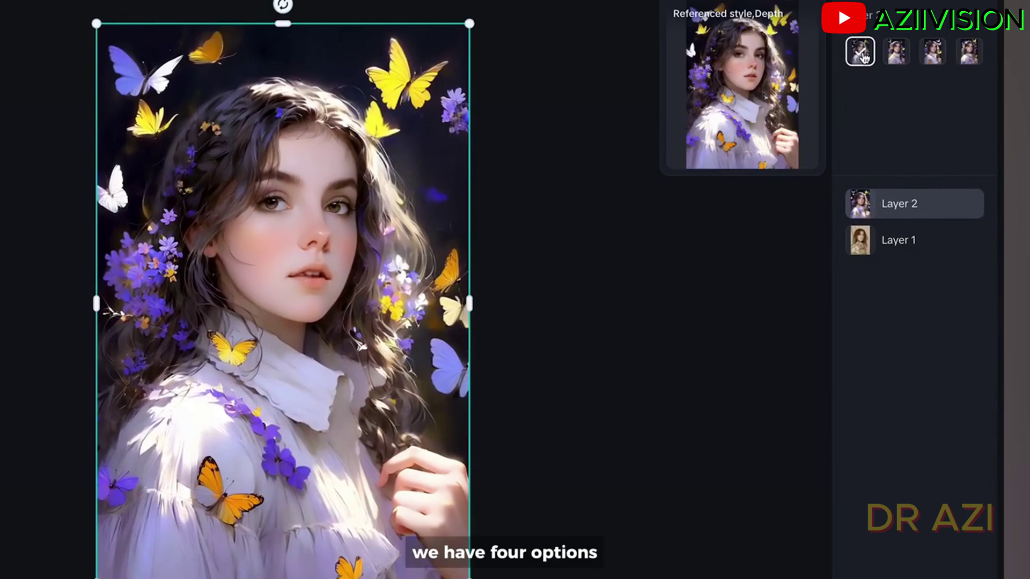
Preview the four butterfly variants and settle on the third one.
click(896, 54)
click(931, 60)
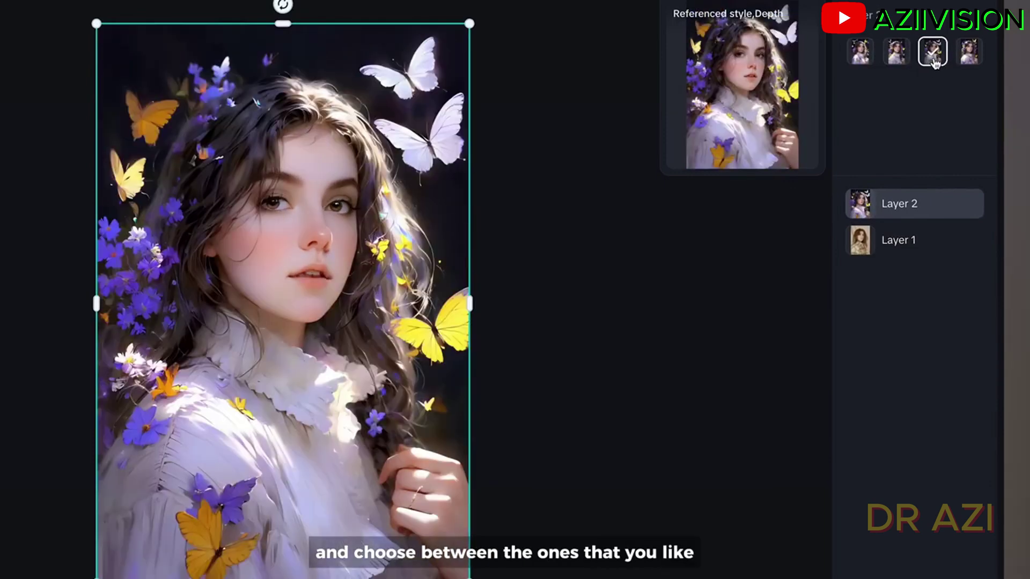
click(964, 61)
click(938, 59)
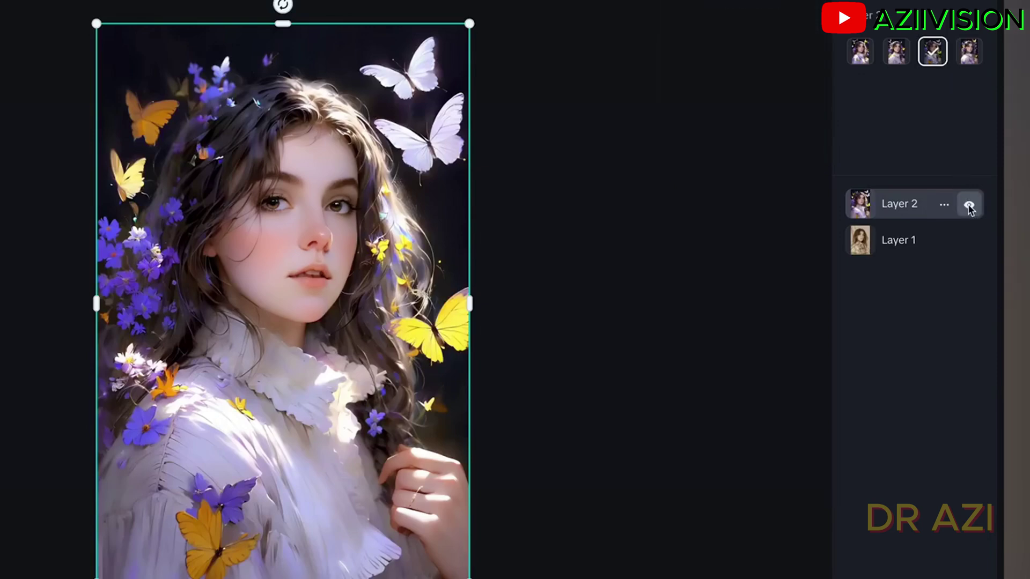
Toggle Layer 2's visibility to compare with the original photo, leaving it hidden.
click(970, 207)
click(970, 207)
click(969, 207)
click(969, 207)
click(969, 207)
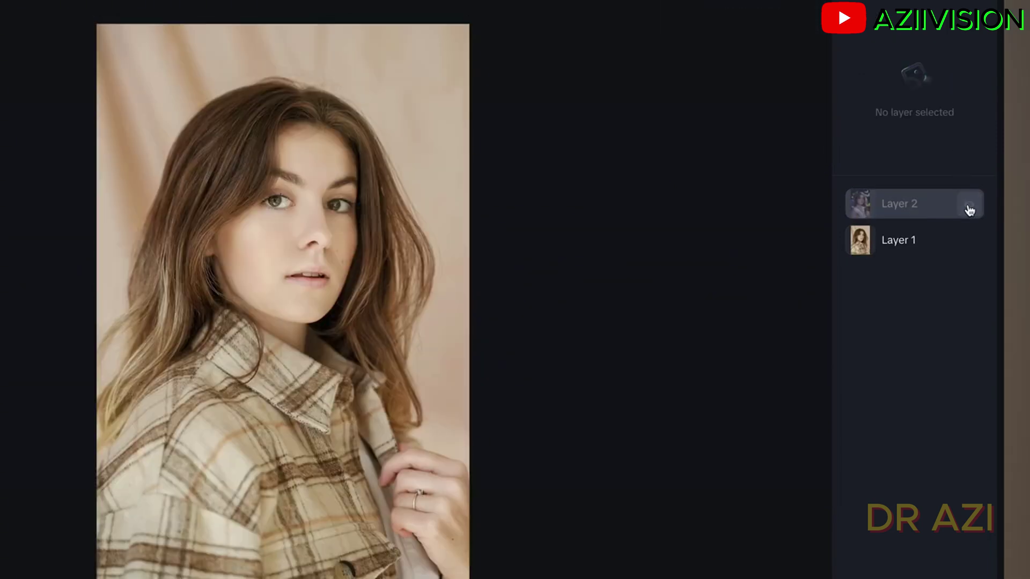